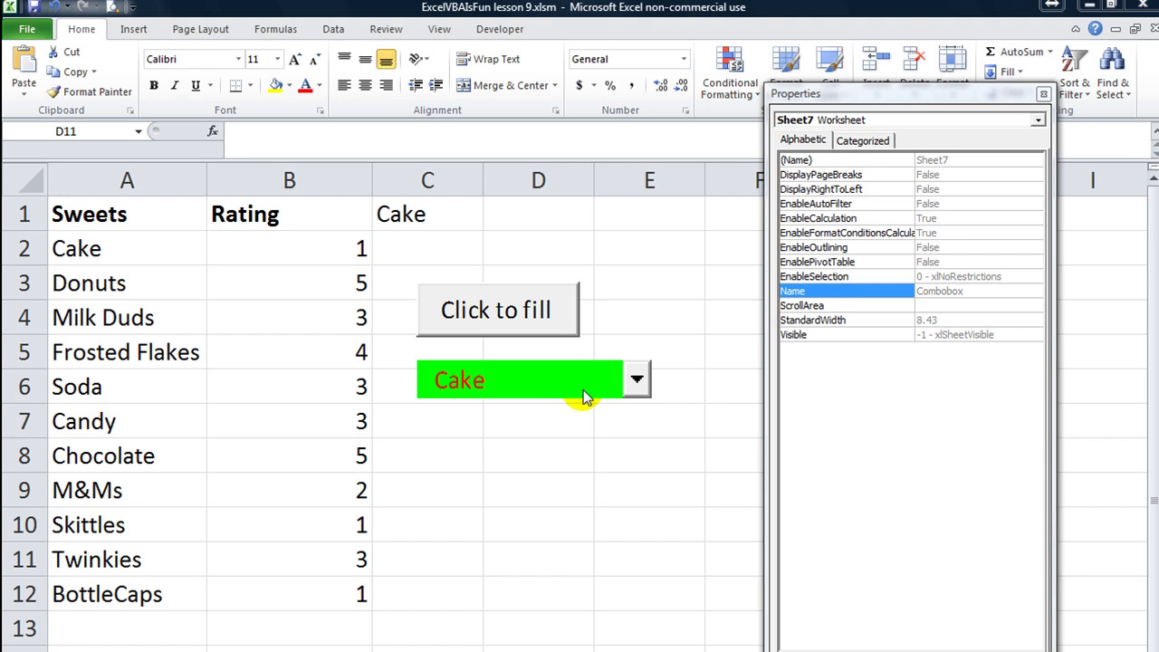
# Step: Check the drop-down list of the green combo box before filling it
pyautogui.click(633, 382)
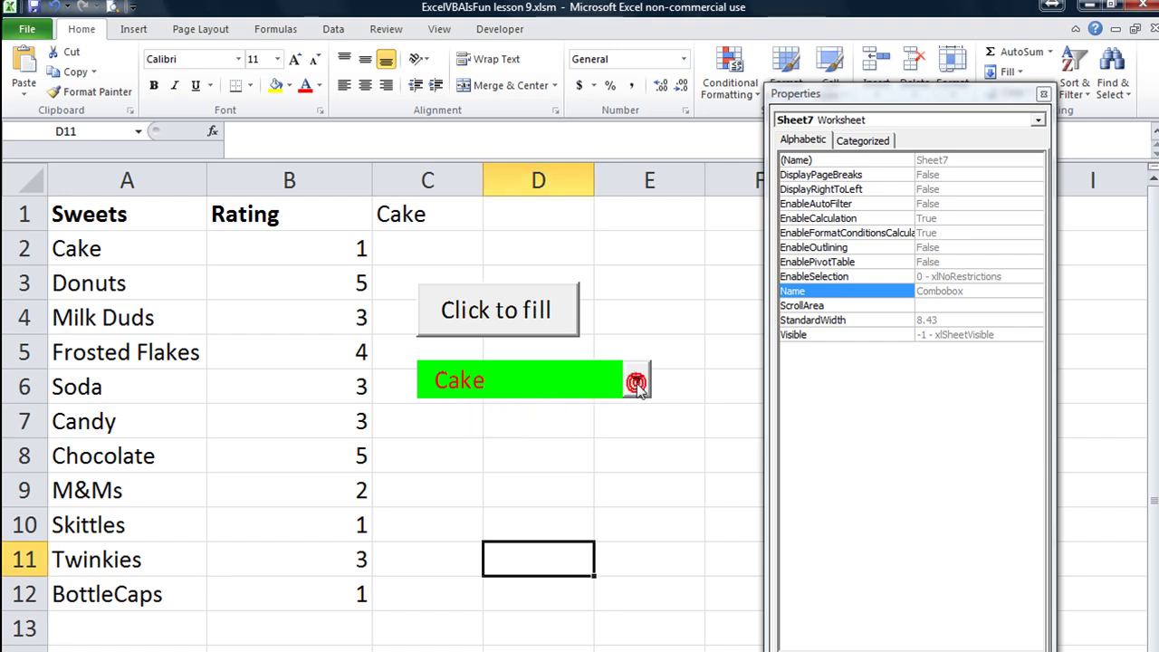
pyautogui.click(634, 382)
pyautogui.click(634, 382)
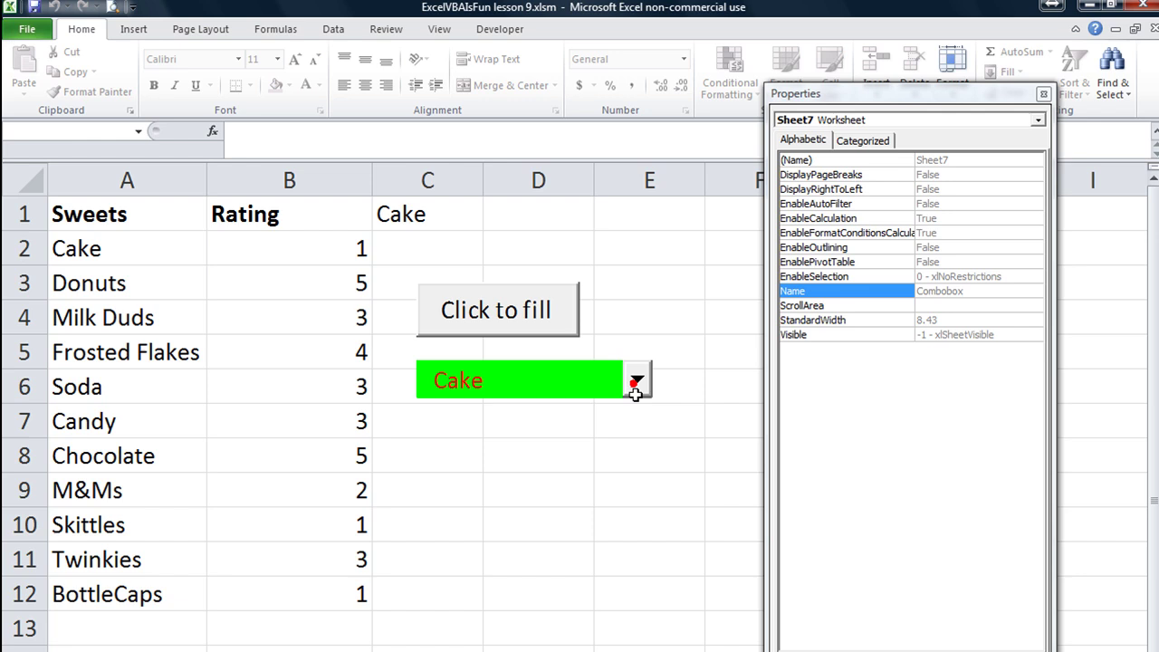
pyautogui.click(620, 453)
pyautogui.click(630, 321)
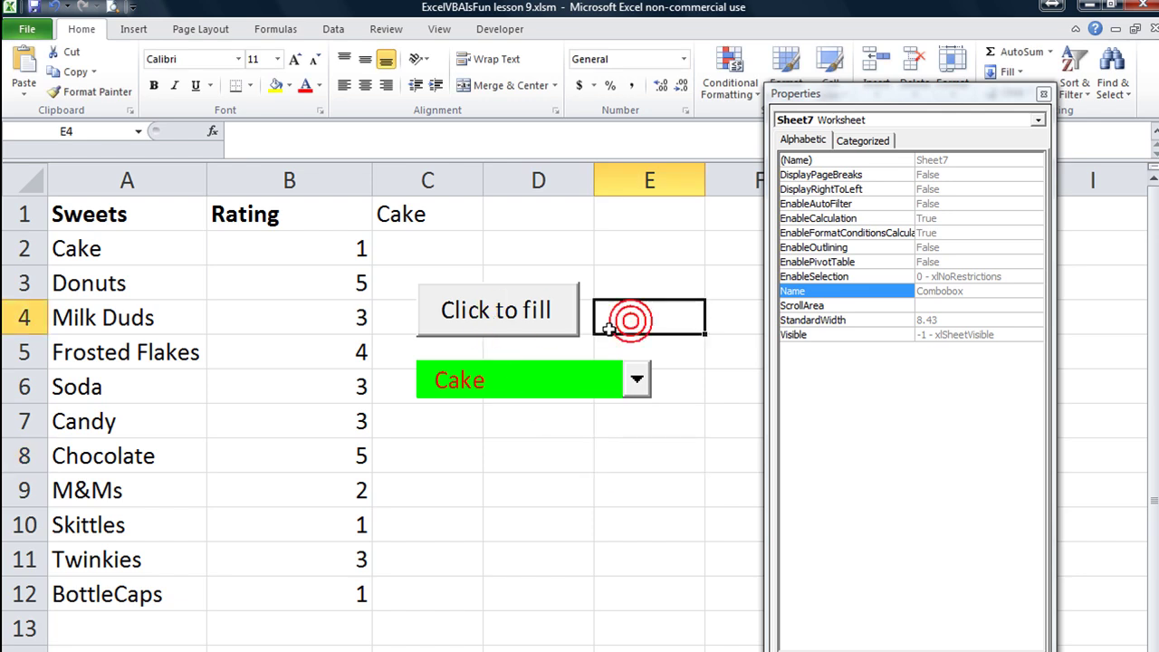
# Step: Fill the combo box with the worksheet's fill button and choose Soda, followed by Donuts, from its list
pyautogui.click(507, 326)
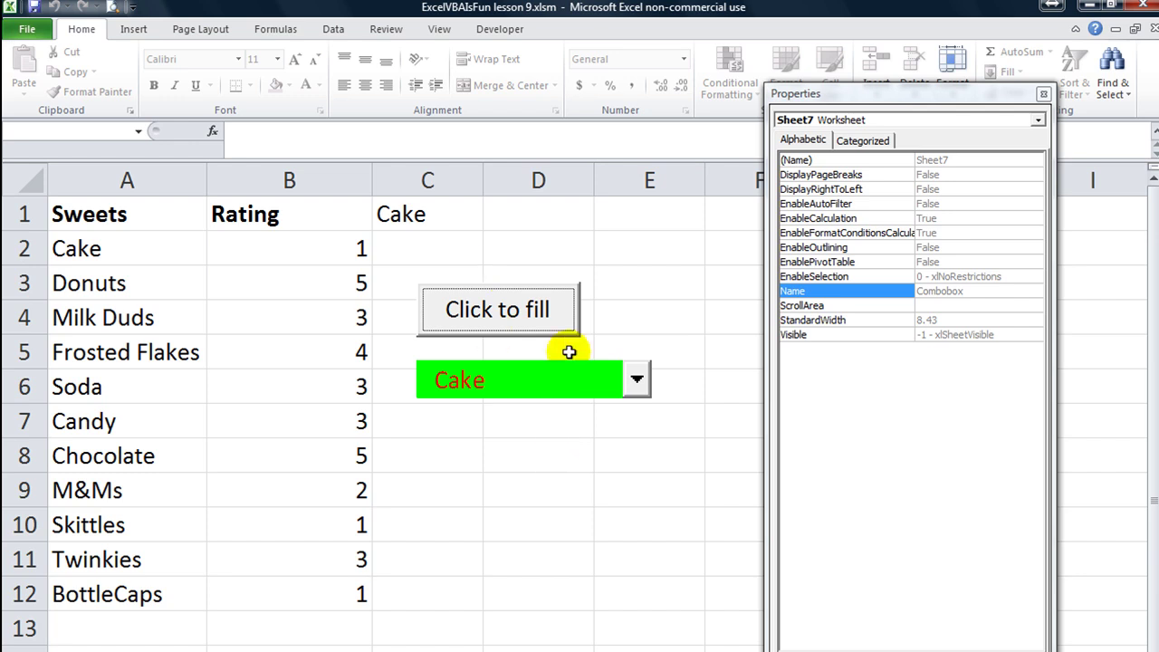
pyautogui.click(636, 381)
pyautogui.click(486, 469)
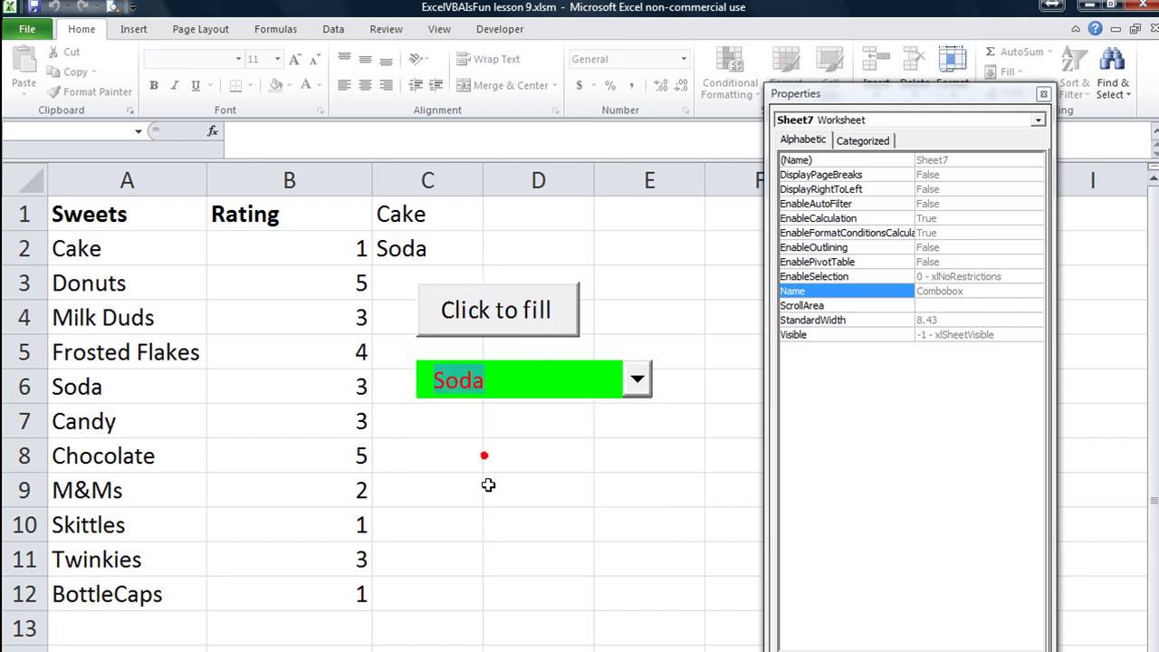
pyautogui.click(637, 382)
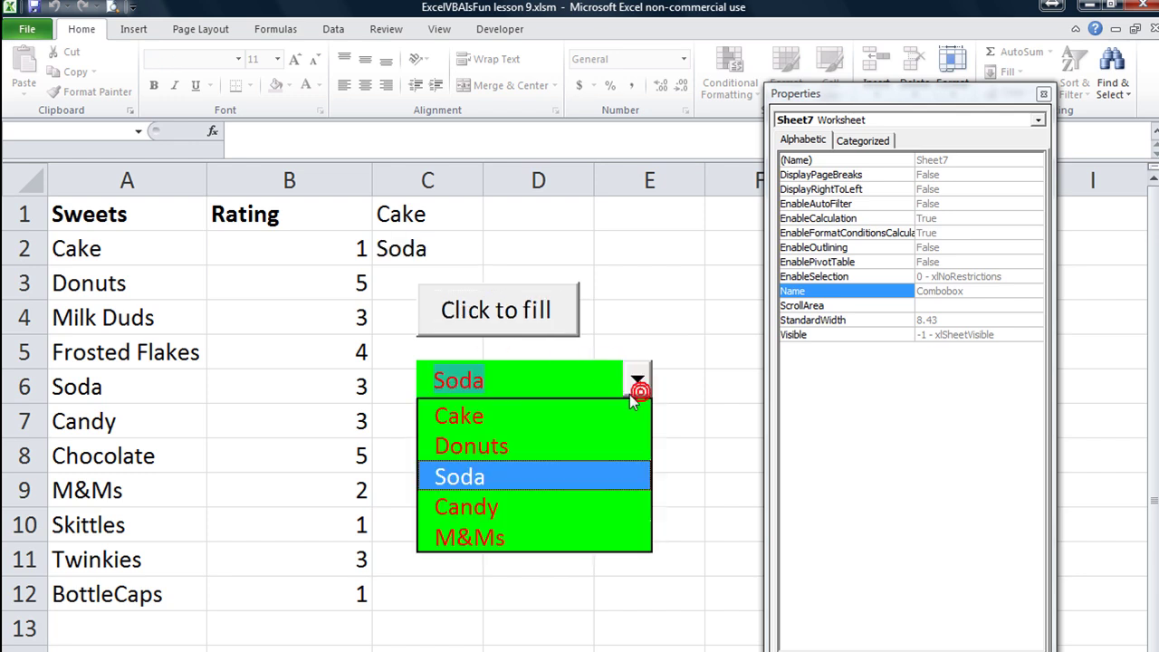
pyautogui.click(585, 458)
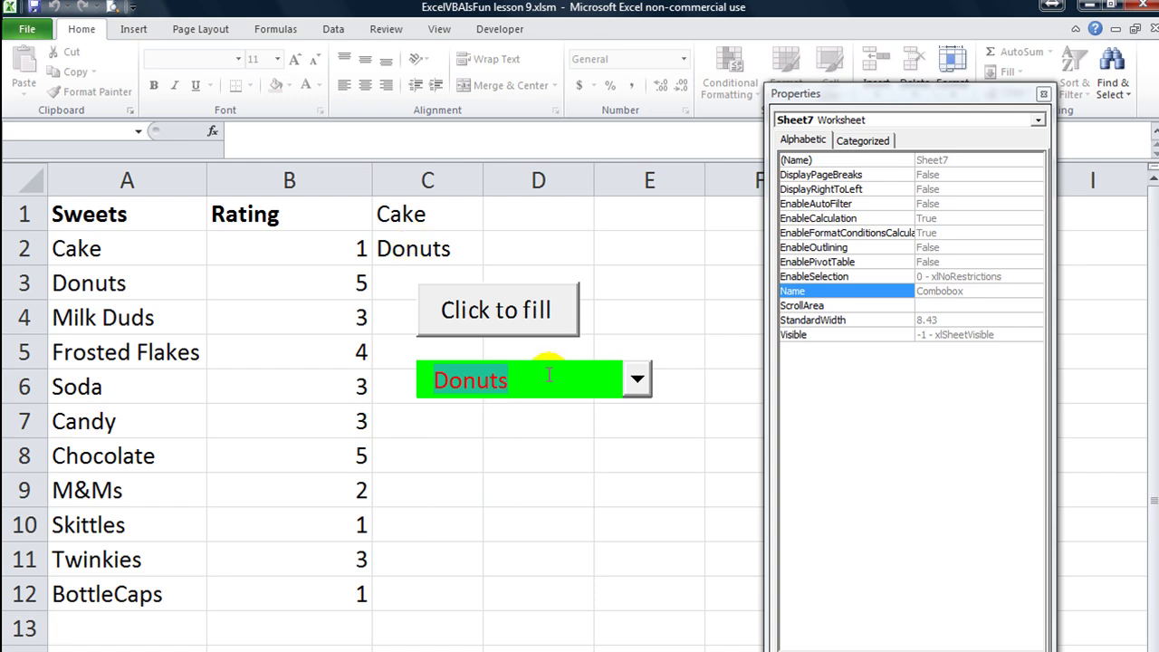
# Step: Enter Candy directly in the combo box's text field instead of picking it from the list
pyautogui.write('Candy')
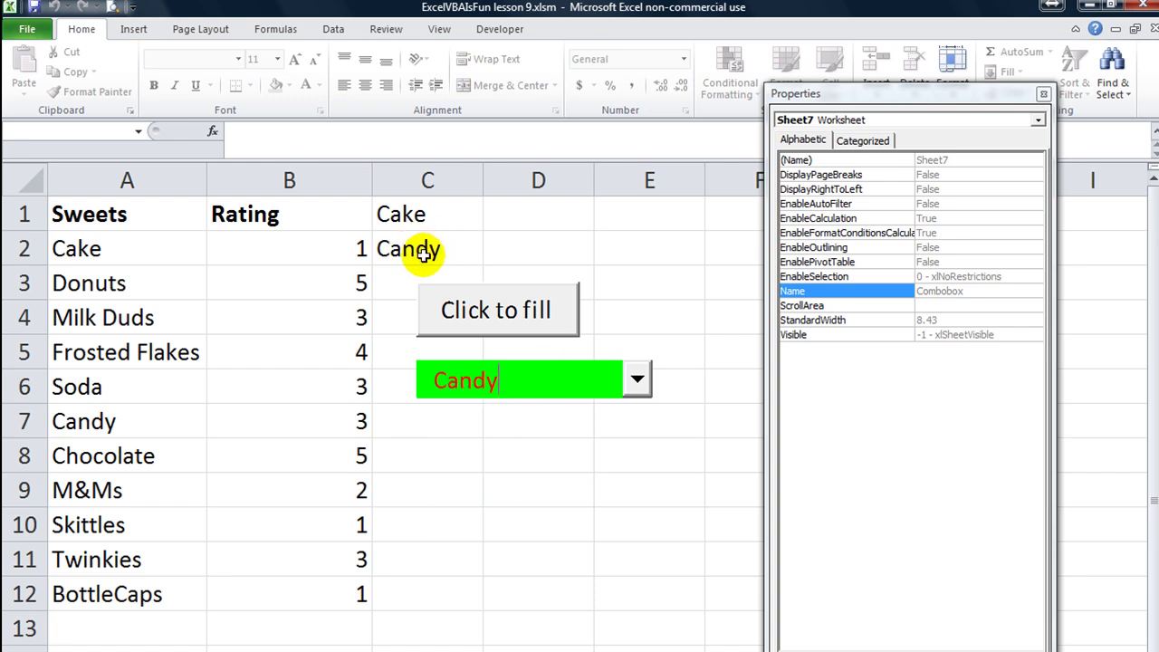
pyautogui.press('BackSpace')
pyautogui.press('BackSpace')
pyautogui.press('BackSpace')
pyautogui.press('BackSpace')
pyautogui.write('Cake')
pyautogui.press('Down')
pyautogui.press('Down')
pyautogui.press('Down')
pyautogui.press('Down')
pyautogui.press('Down')
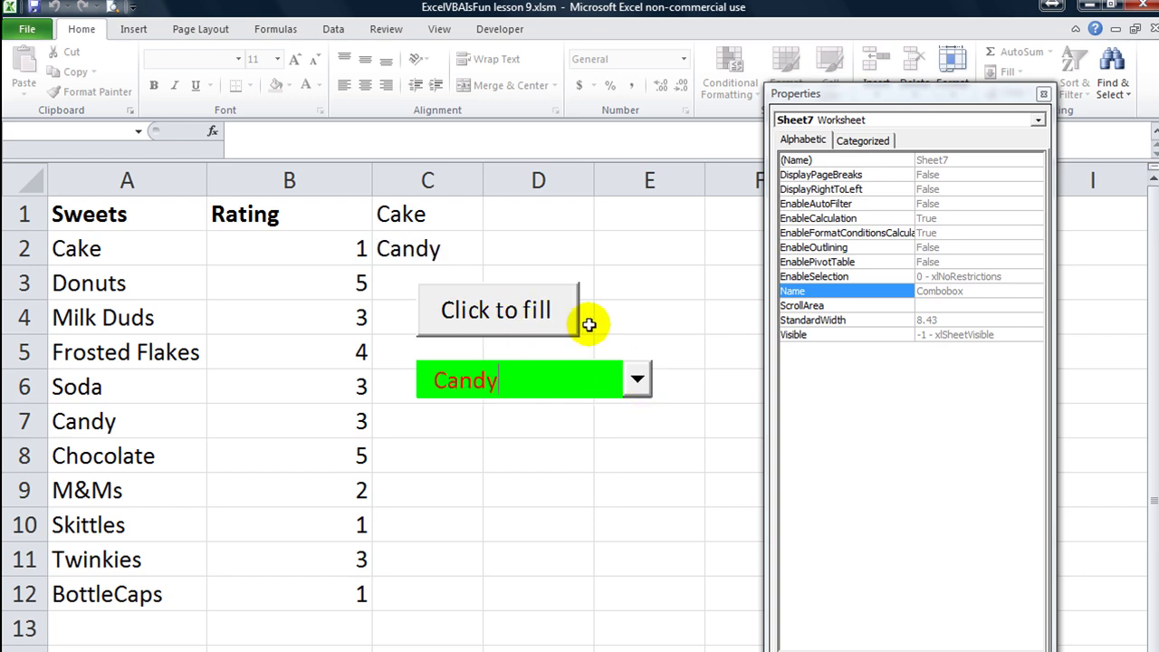
# Step: Refill the combo box and compare its drop-down items with the sweets in A2:A12
pyautogui.click(519, 305)
pyautogui.click(635, 378)
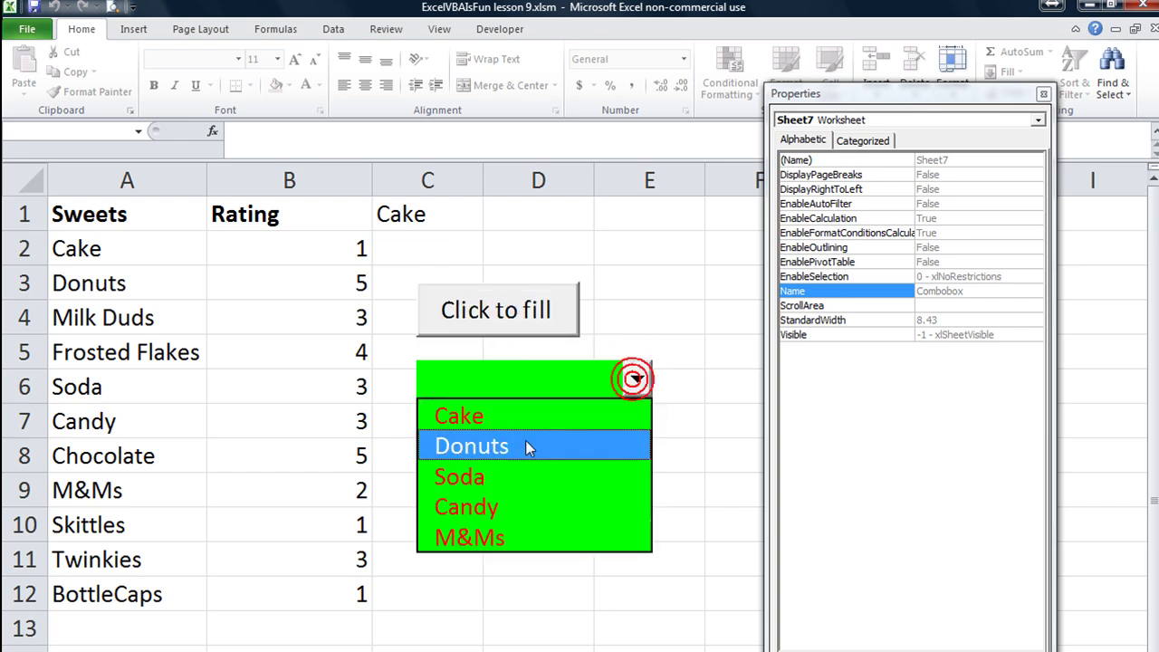
pyautogui.click(104, 248)
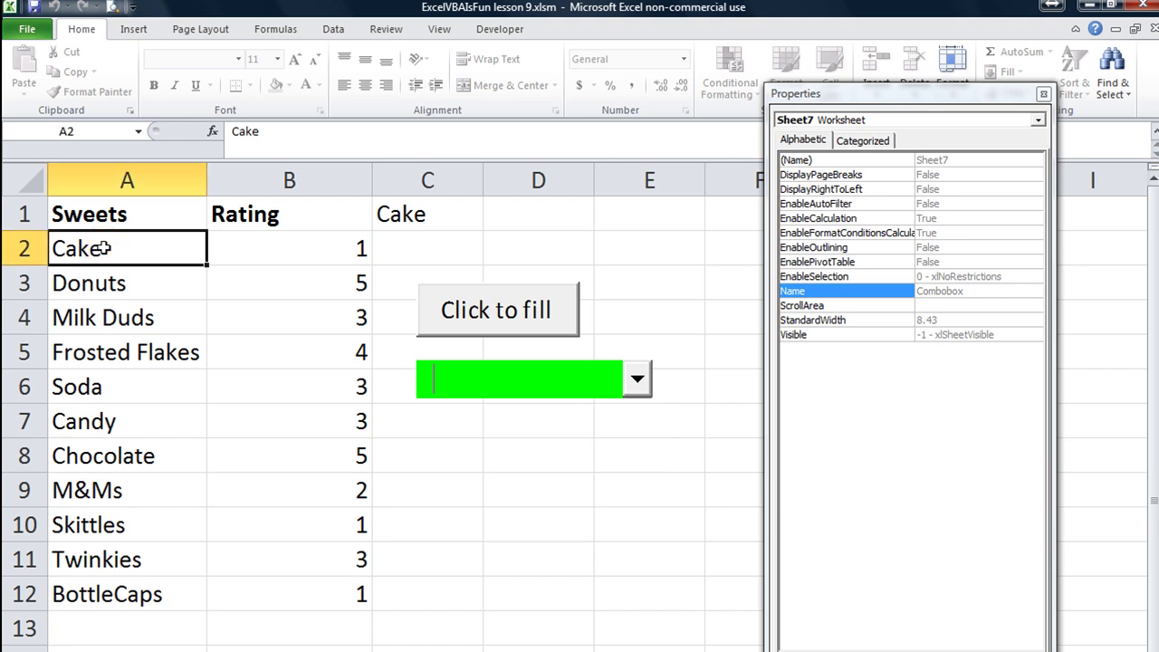
pyautogui.moveTo(104, 248); pyautogui.dragTo(60, 593)
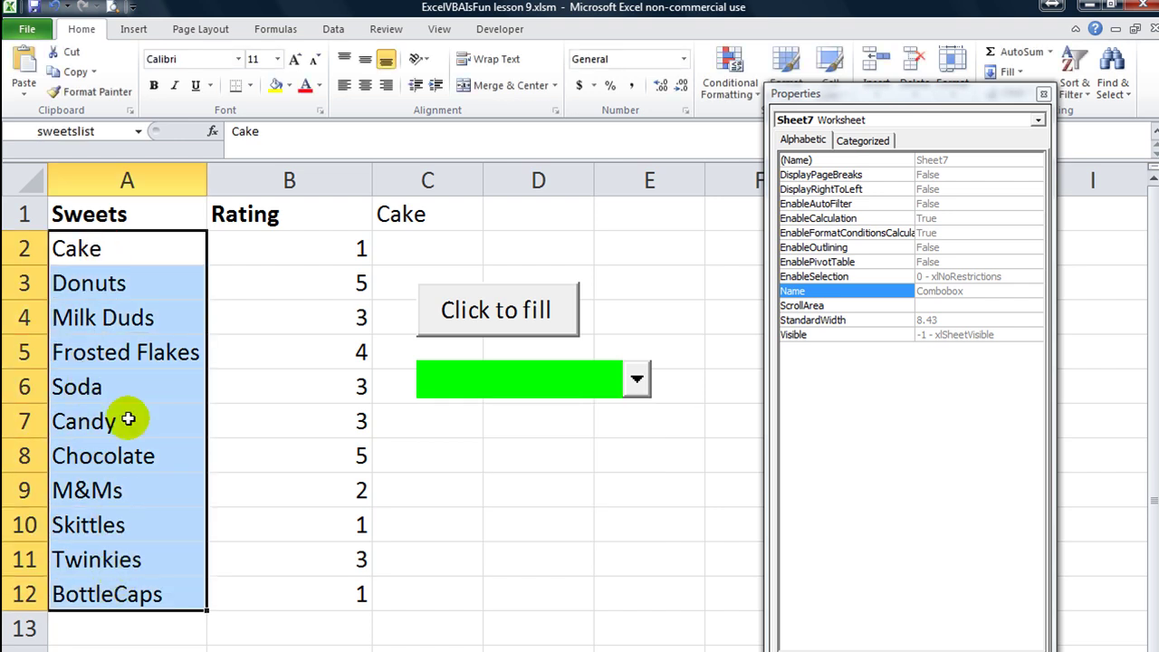
pyautogui.click(495, 512)
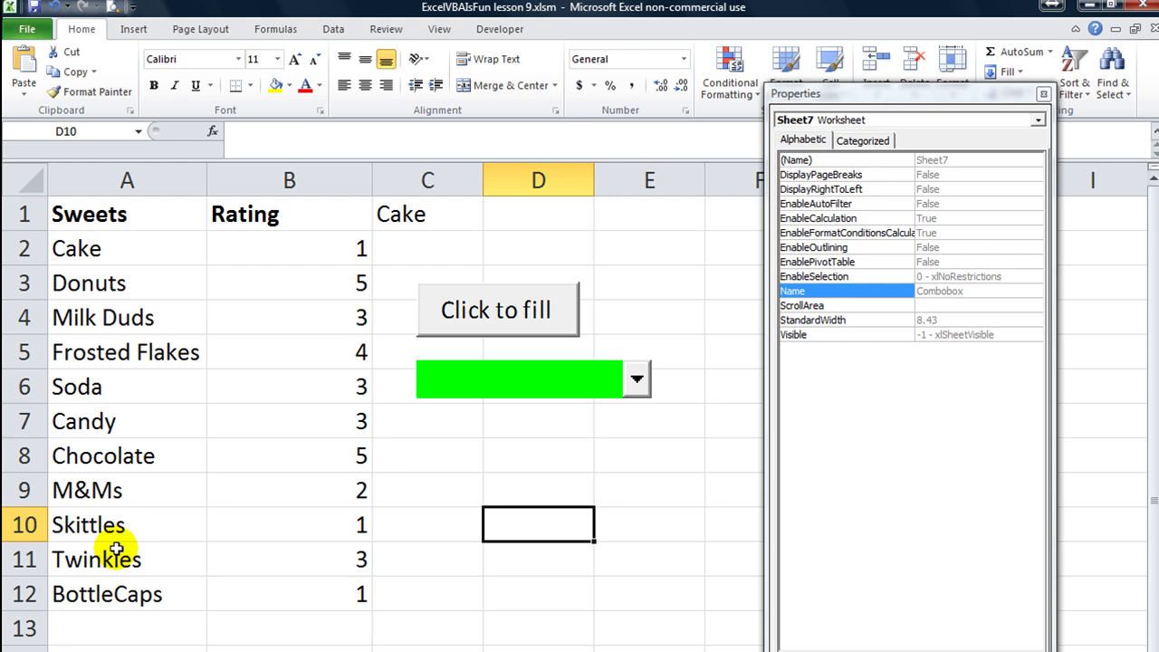
# Step: Run the combo box fill once more and review the items in its drop-down list
pyautogui.click(538, 317)
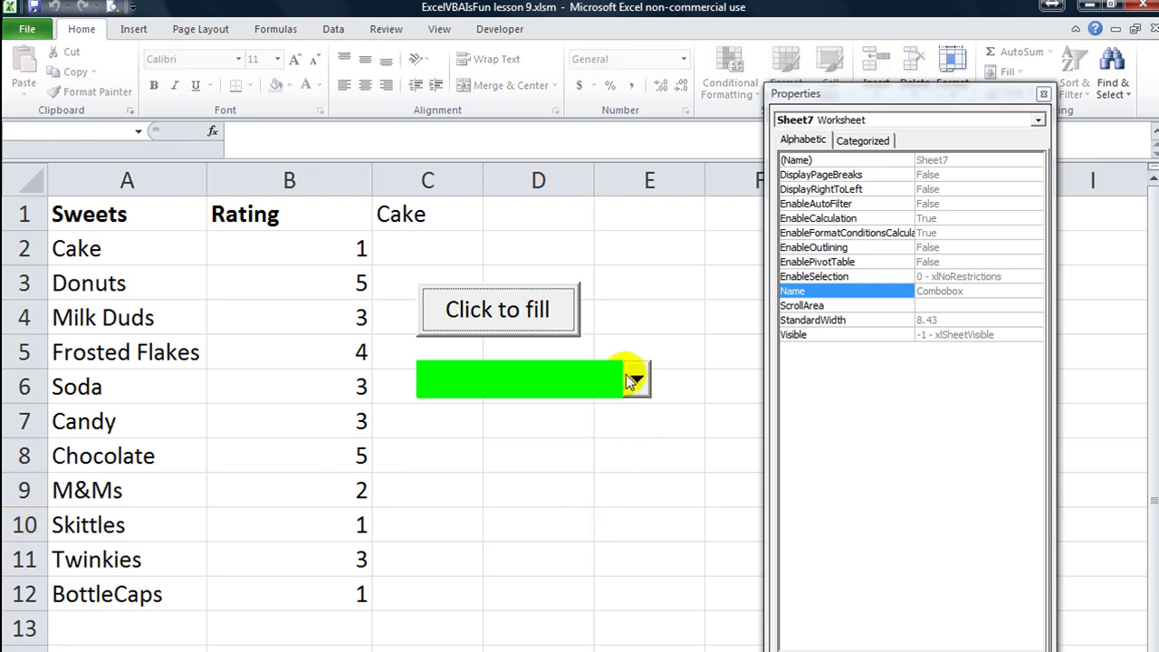
pyautogui.click(634, 380)
pyautogui.click(635, 381)
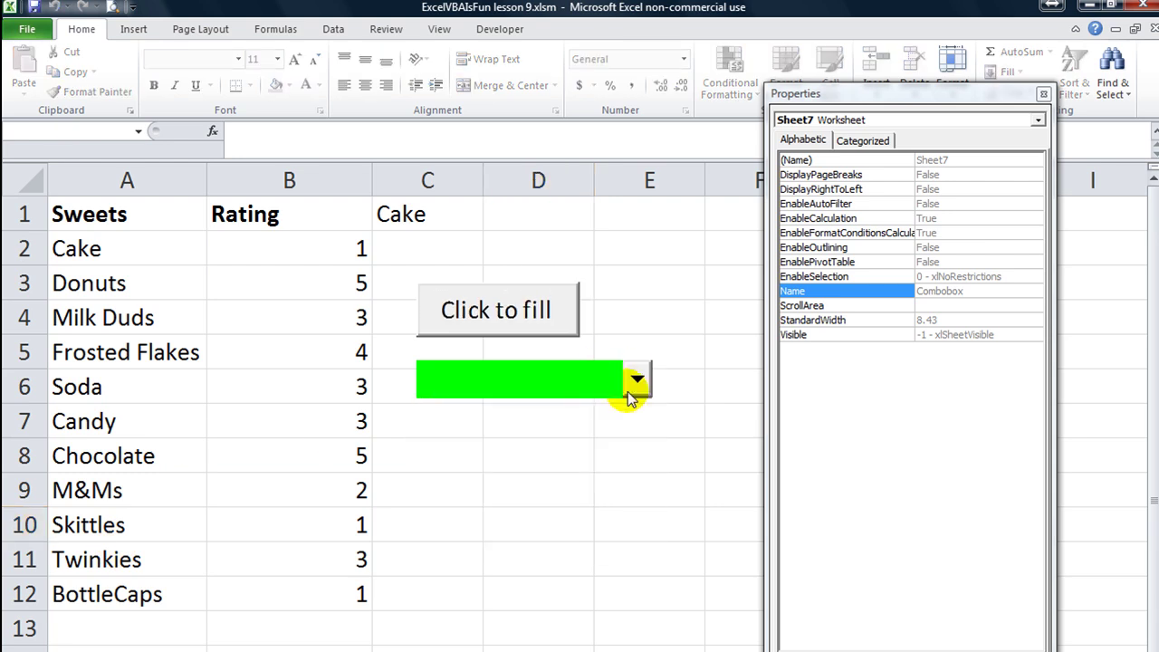
pyautogui.click(610, 422)
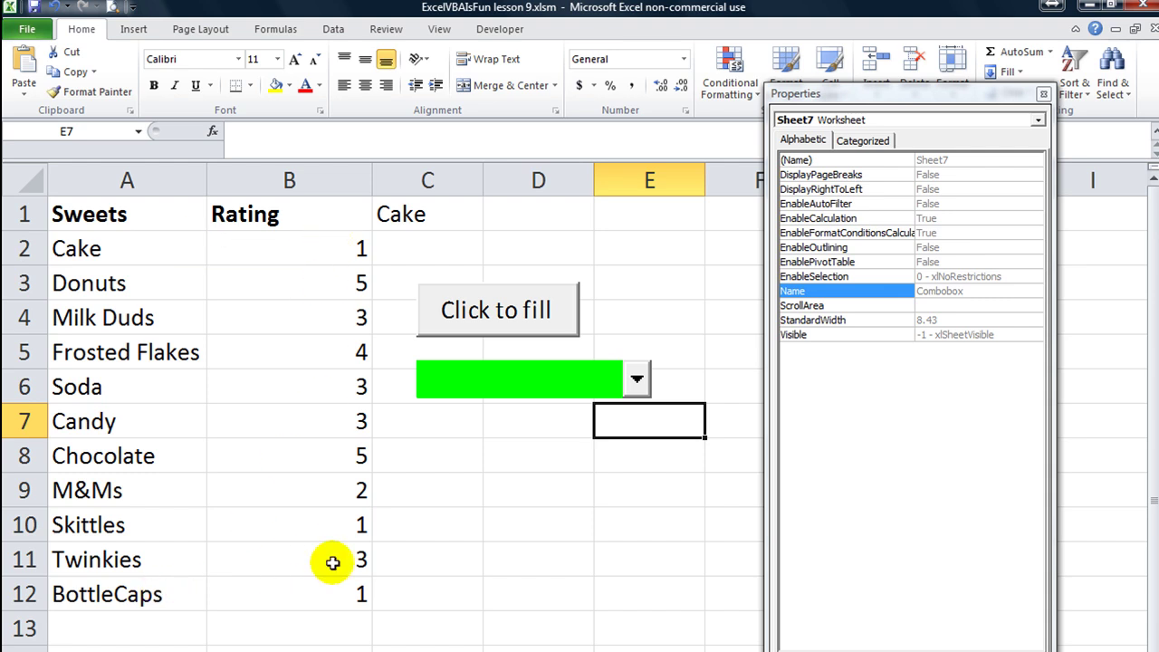
pyautogui.click(638, 378)
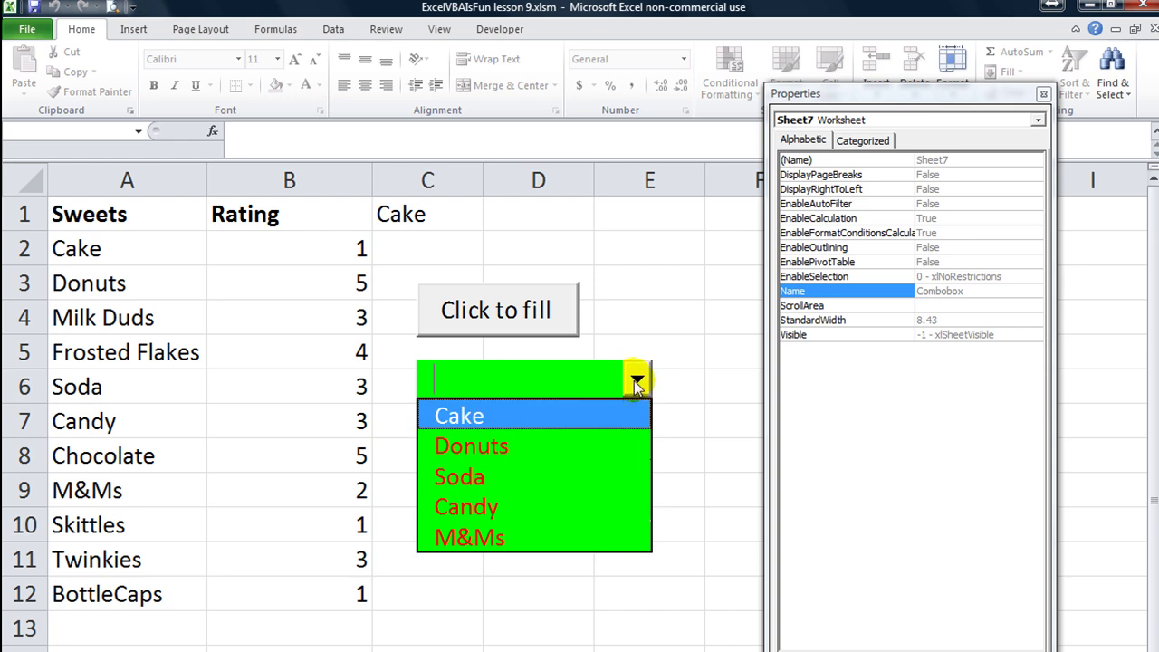
pyautogui.click(638, 381)
pyautogui.click(600, 481)
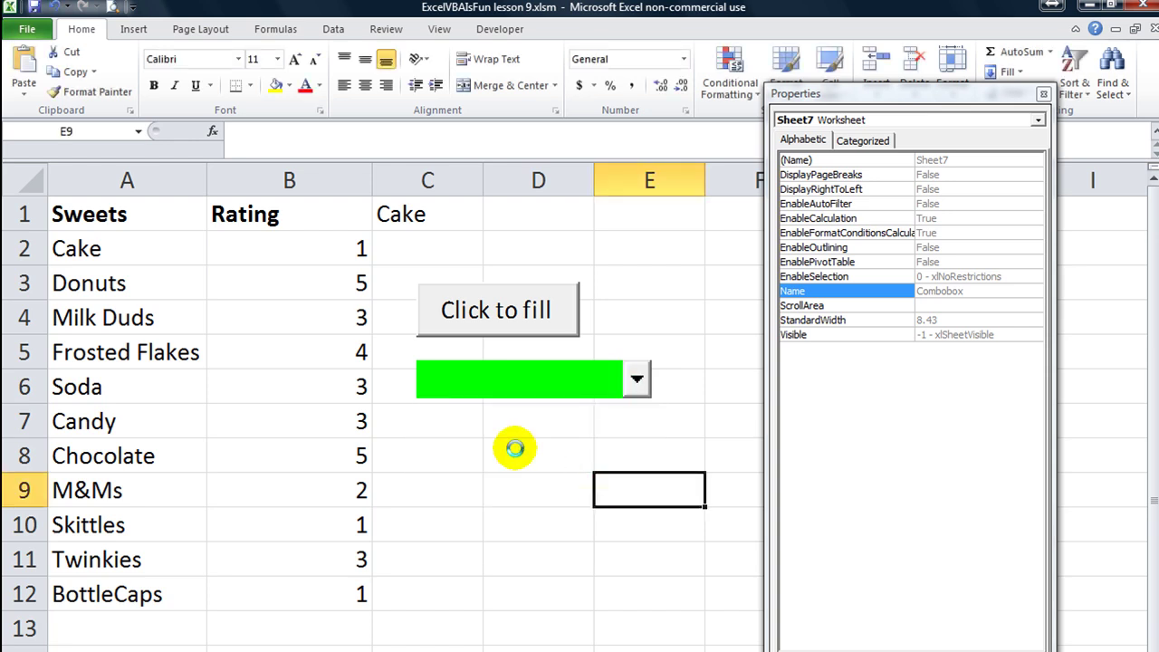
# Step: Select the sweets in A2:A12 to check the name assigned to that range
pyautogui.hotkey('alt', 'F11')
pyautogui.click(615, 284)
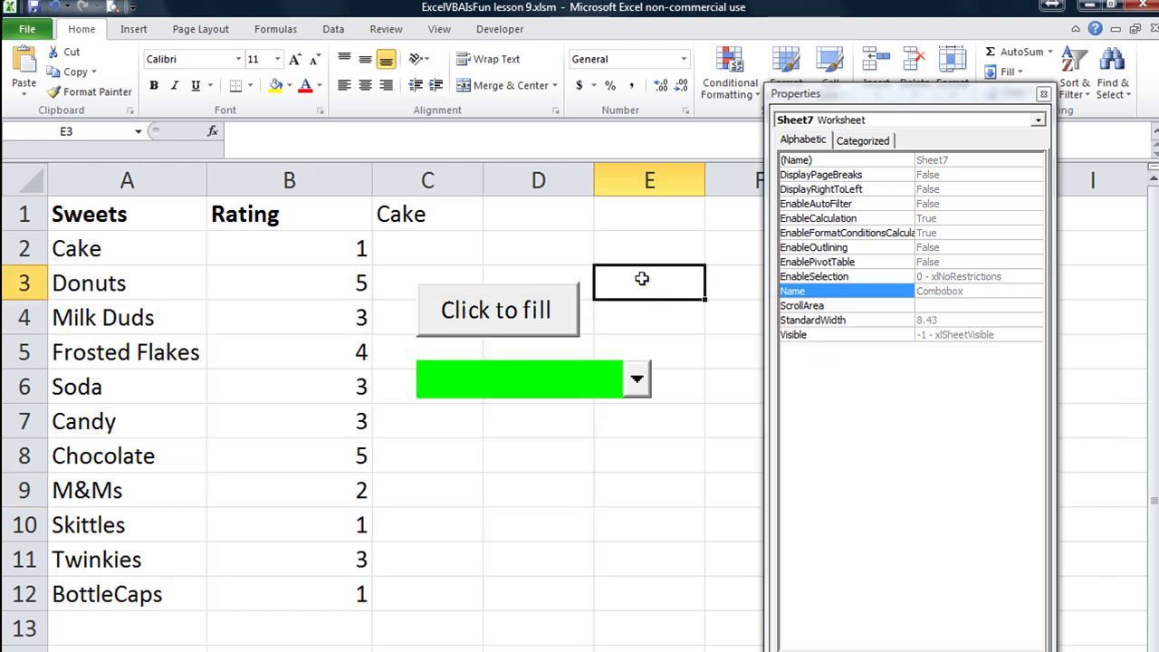
pyautogui.click(486, 483)
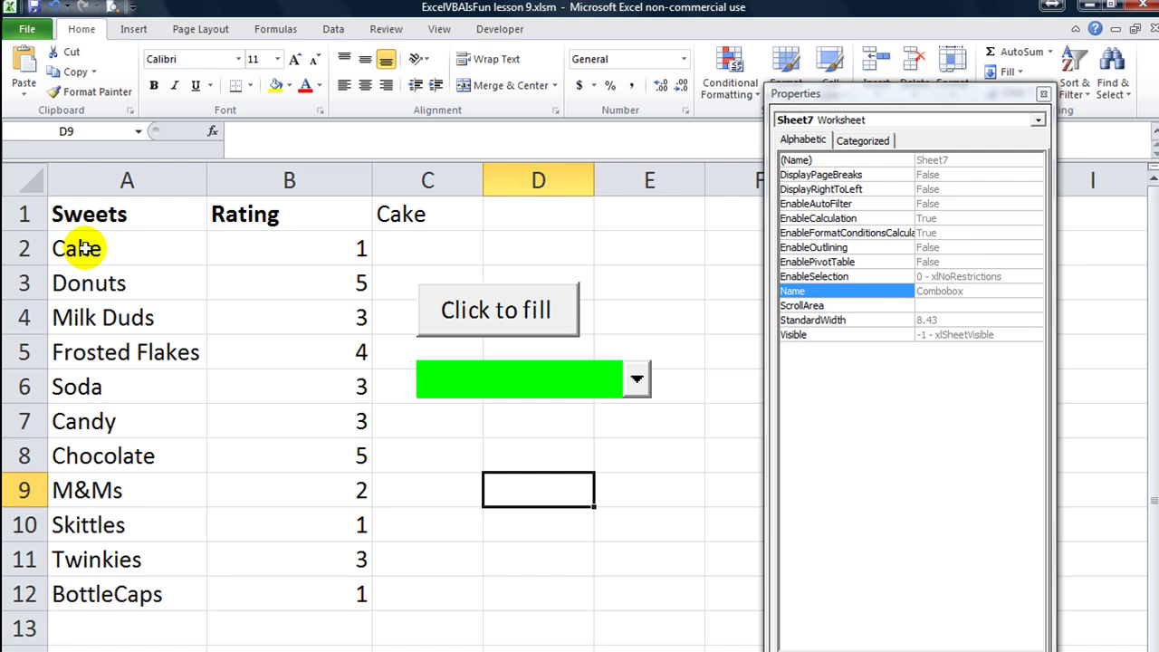
pyautogui.moveTo(80, 247); pyautogui.dragTo(61, 597)
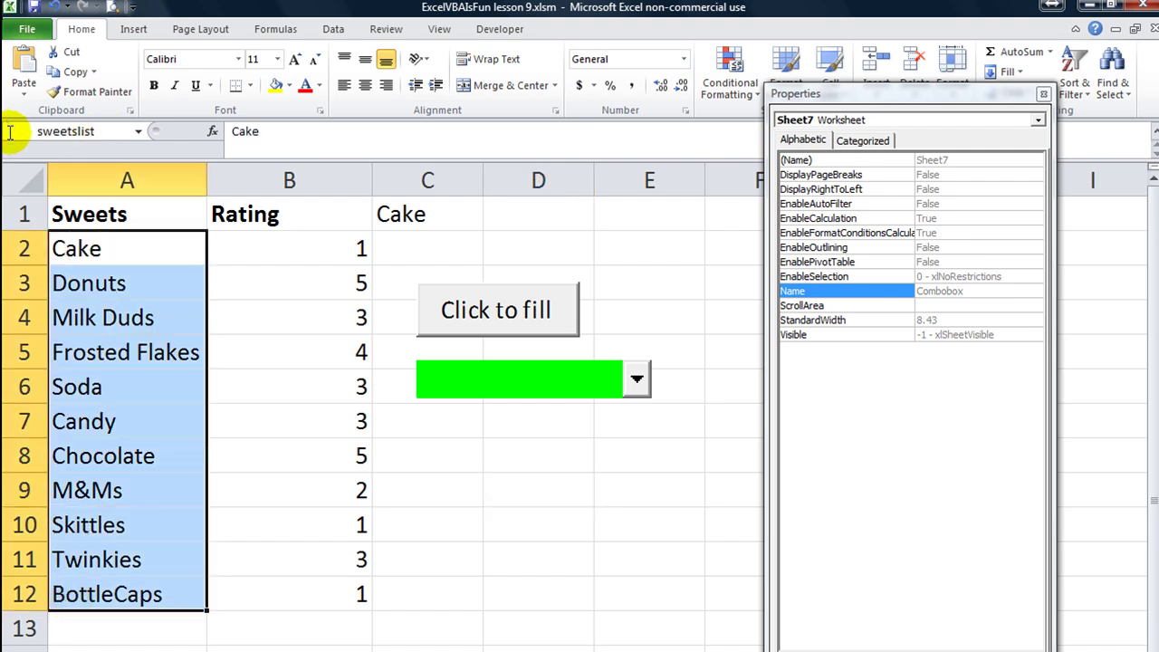
pyautogui.click(540, 480)
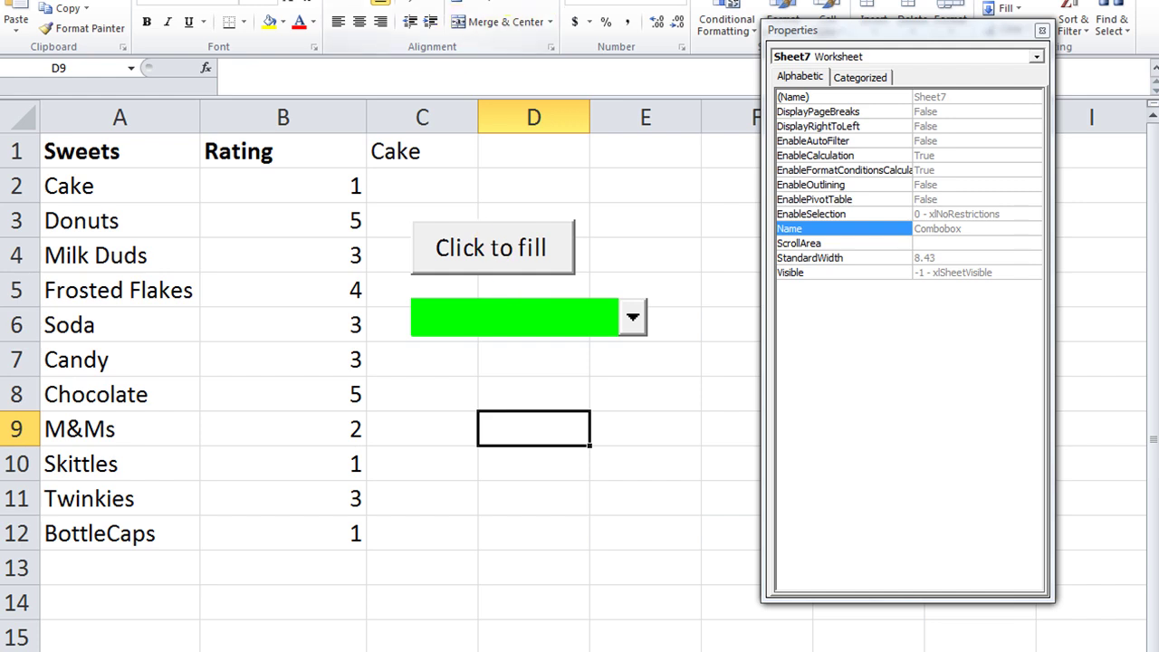
# Step: Turn on Design Mode and show the properties of the green combo box
pyautogui.click(371, 1)
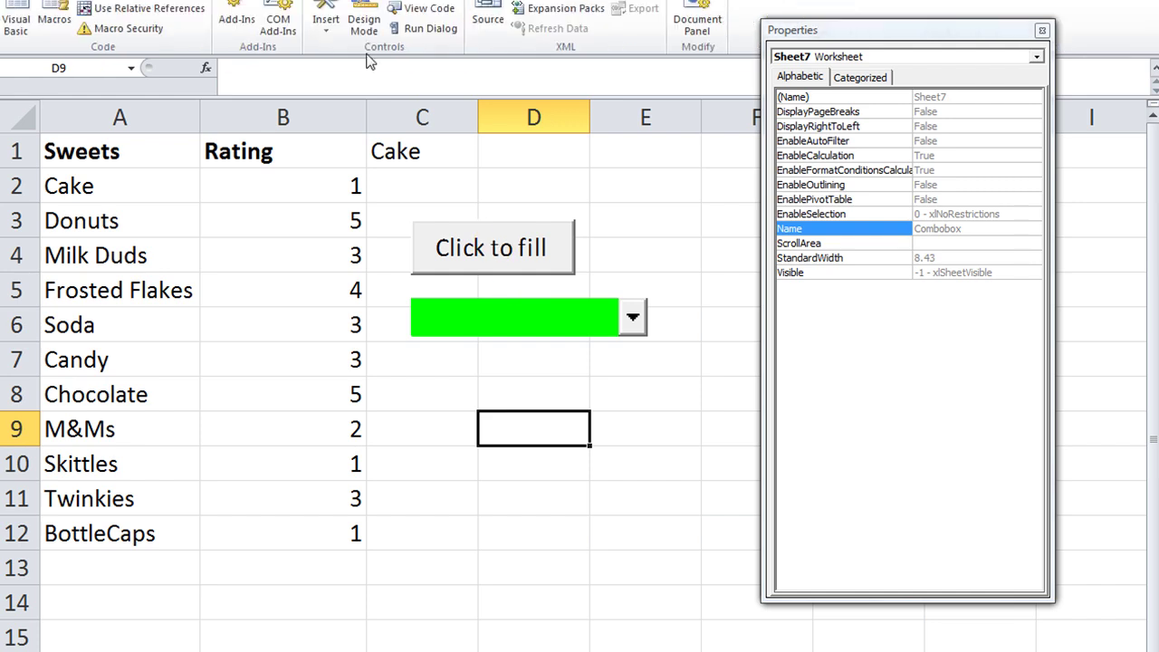
pyautogui.click(364, 30)
pyautogui.click(489, 312)
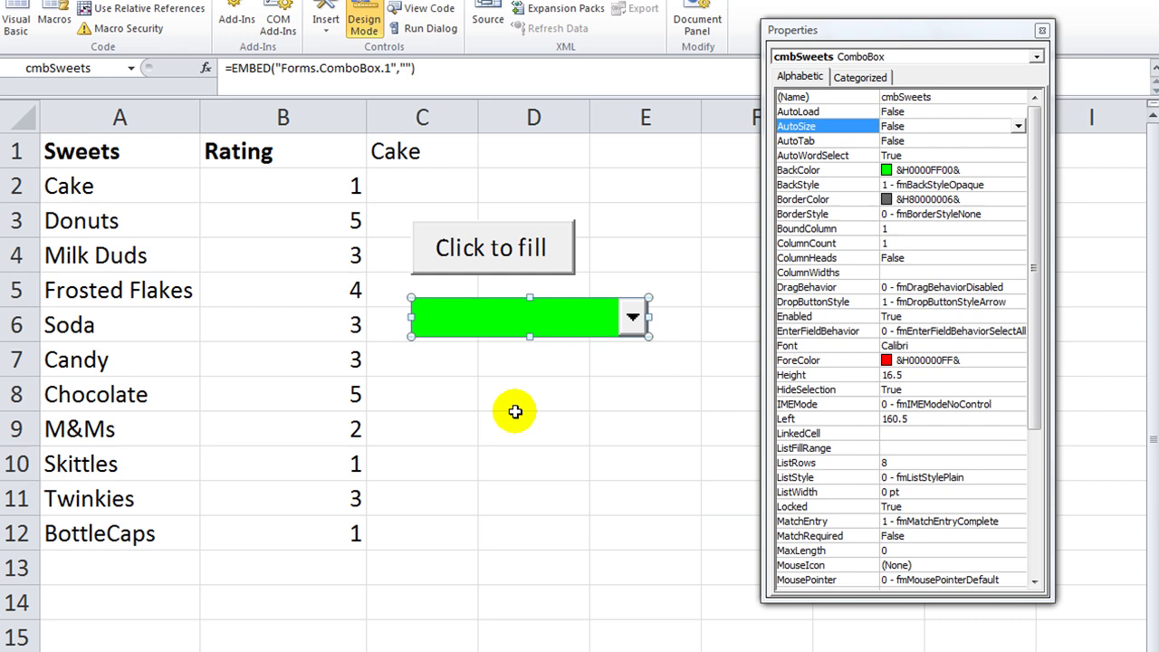
pyautogui.rightClick(507, 328)
pyautogui.click(561, 393)
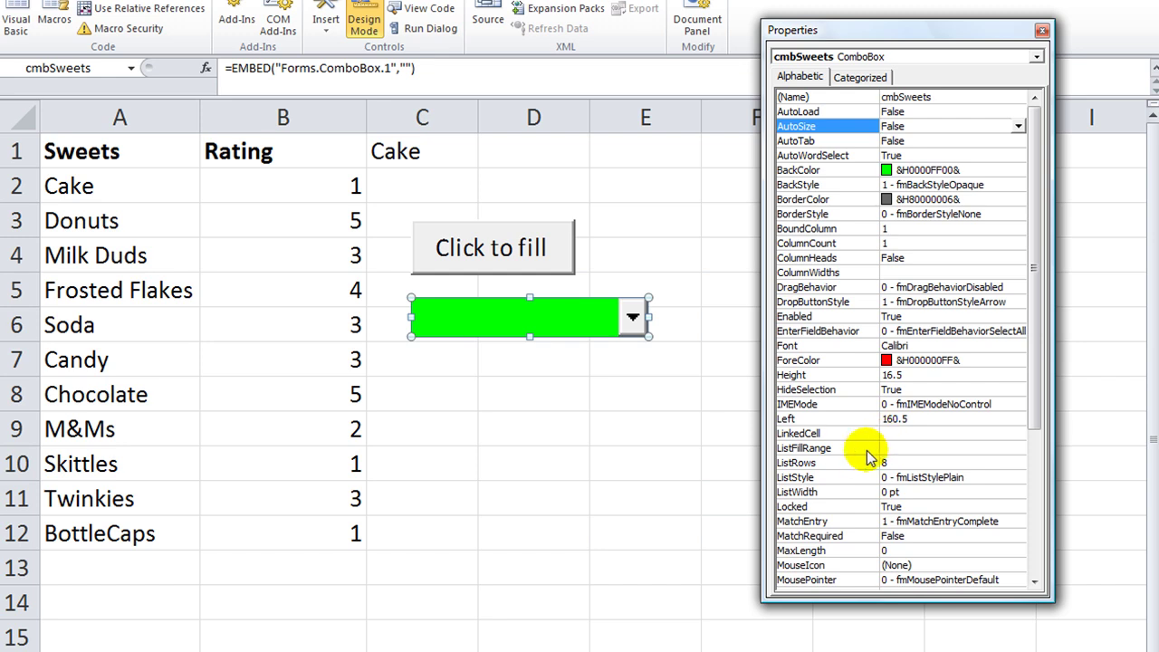
# Step: Set the combo box's ListFillRange property to A2:A12
pyautogui.click(894, 446)
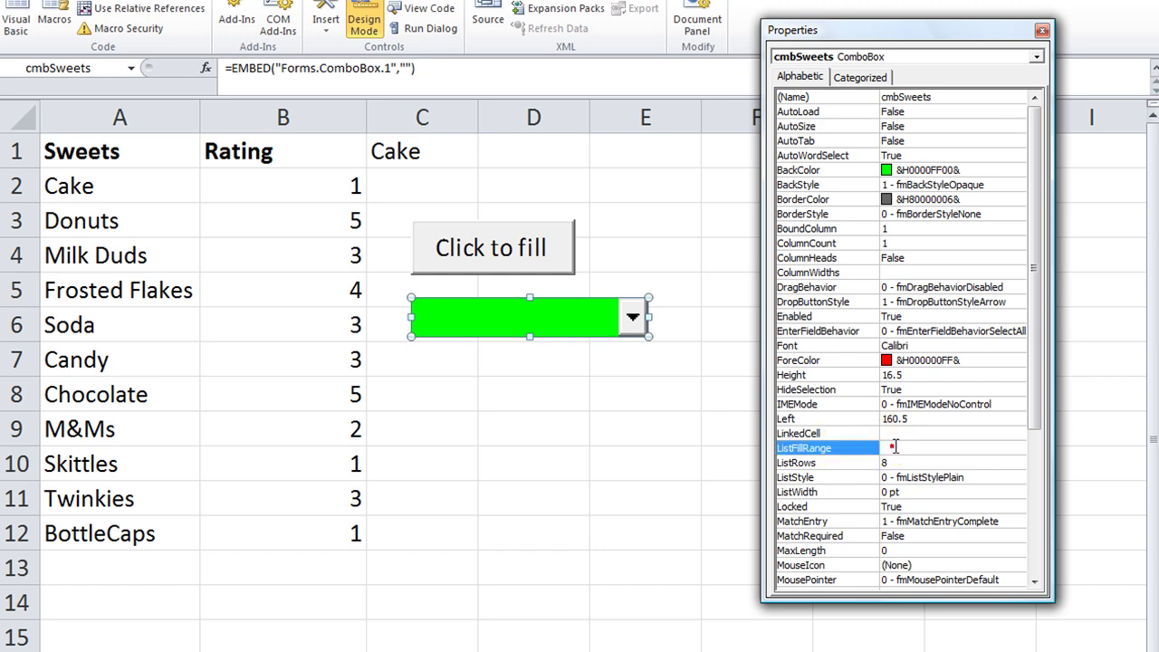
pyautogui.click(906, 446)
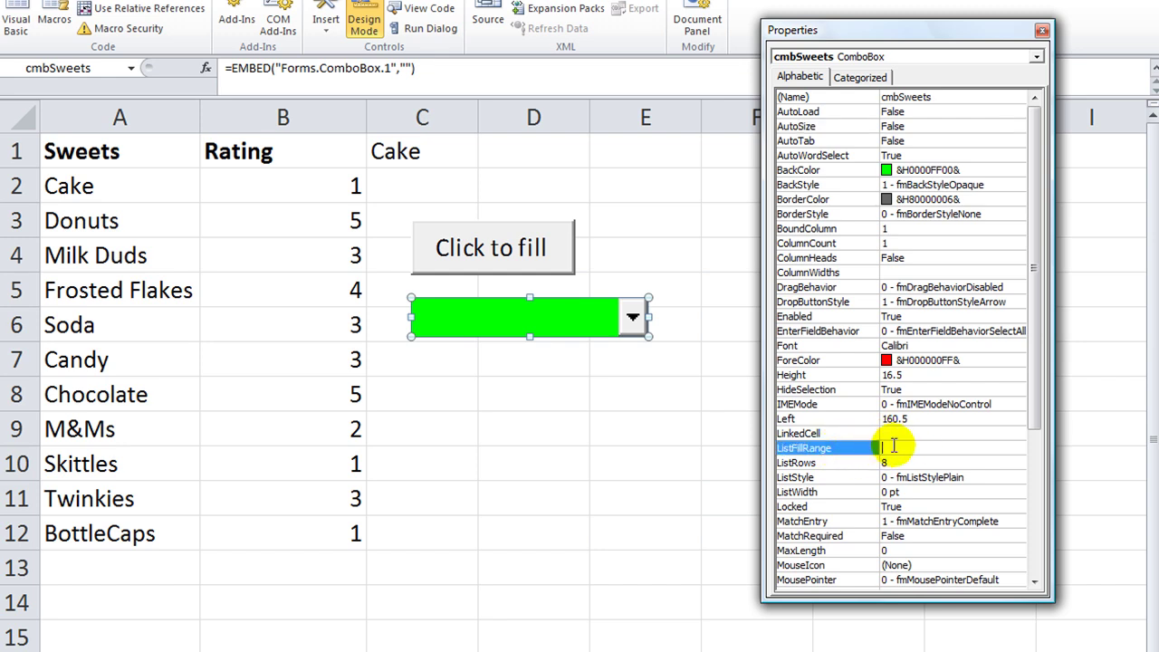
pyautogui.click(536, 415)
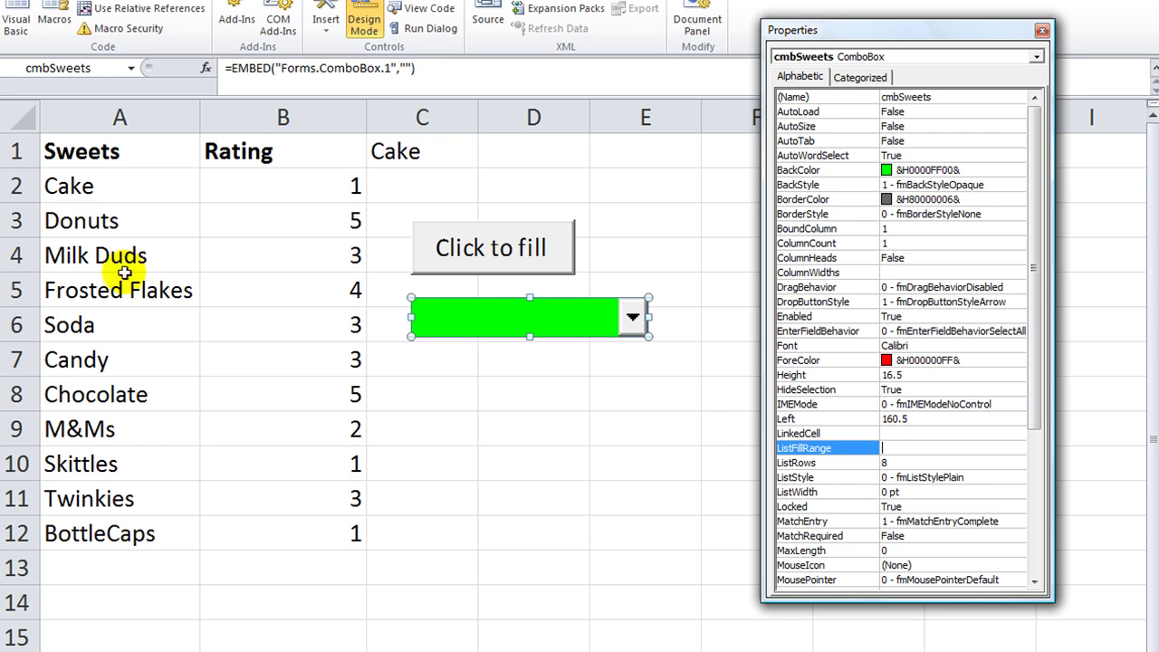
pyautogui.write('a')
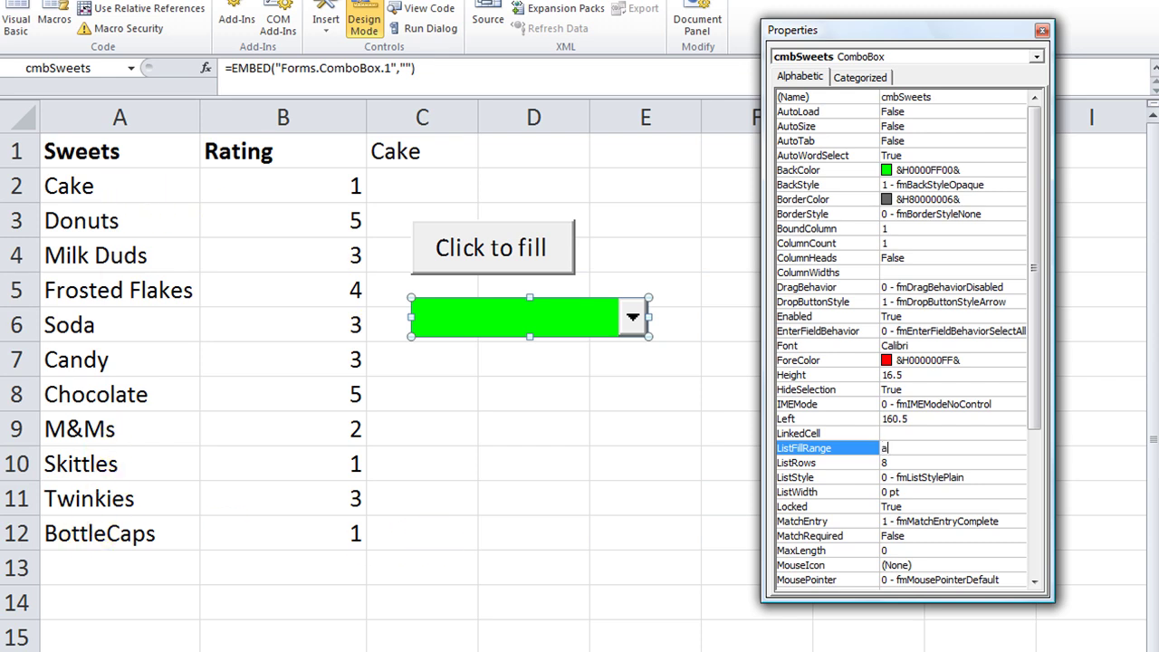
pyautogui.write('2:12')
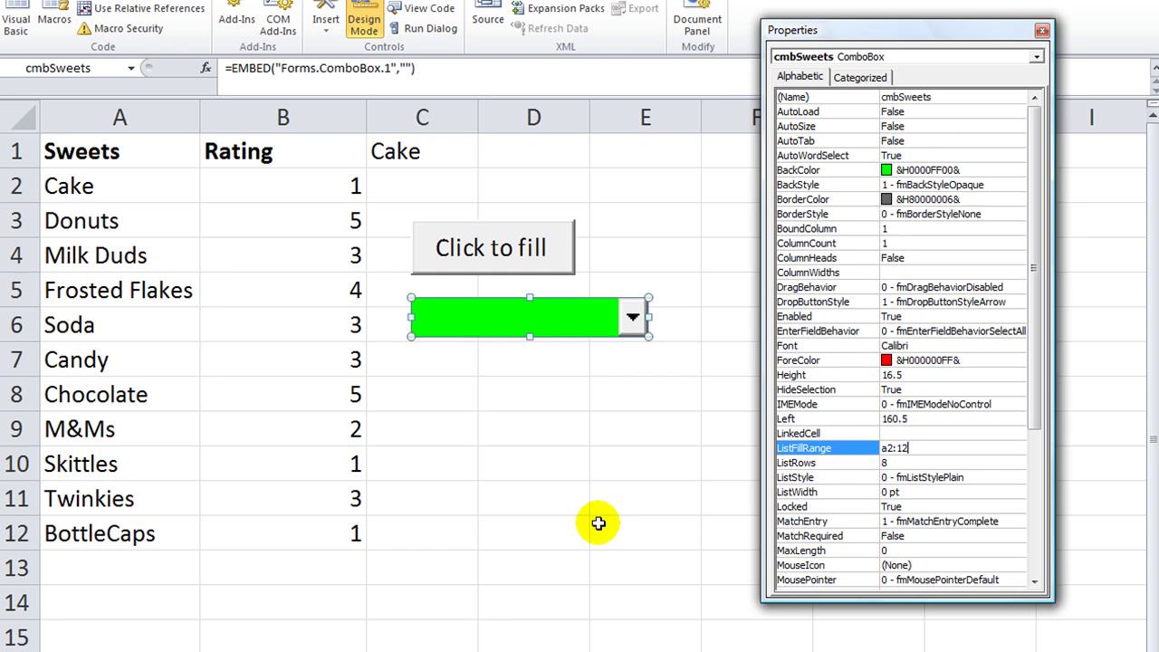
pyautogui.click(892, 446)
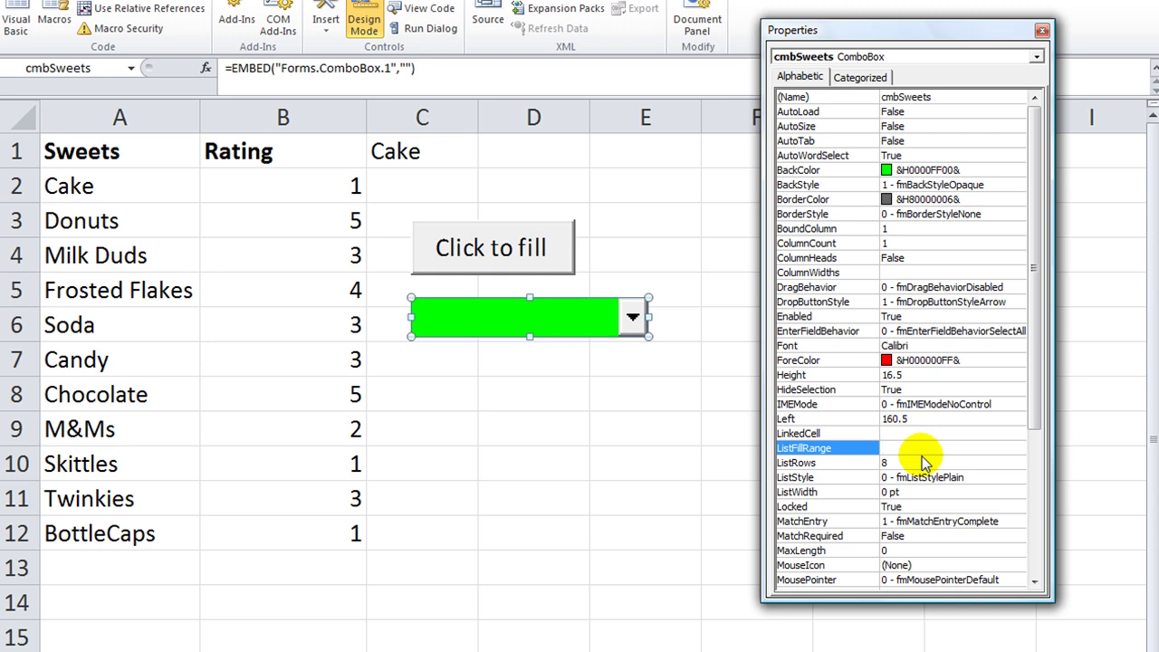
pyautogui.write('a')
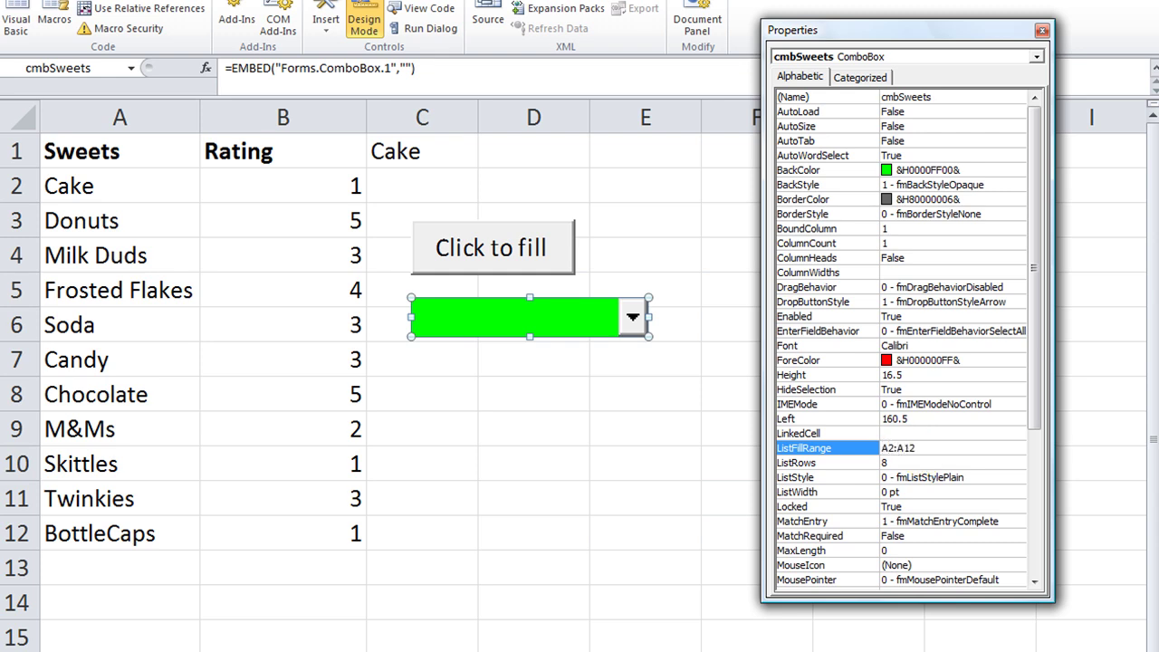
# Step: Turn off Design Mode and check the combo box's drop-down list through to its last items
pyautogui.click(681, 429)
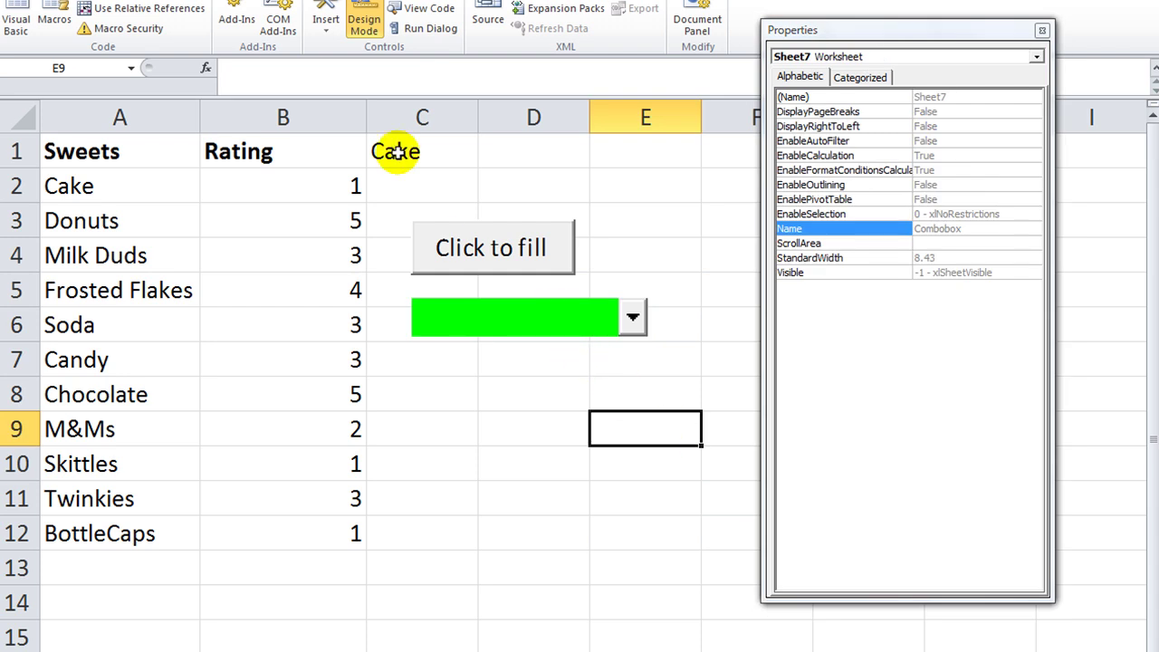
pyautogui.click(364, 25)
pyautogui.click(632, 318)
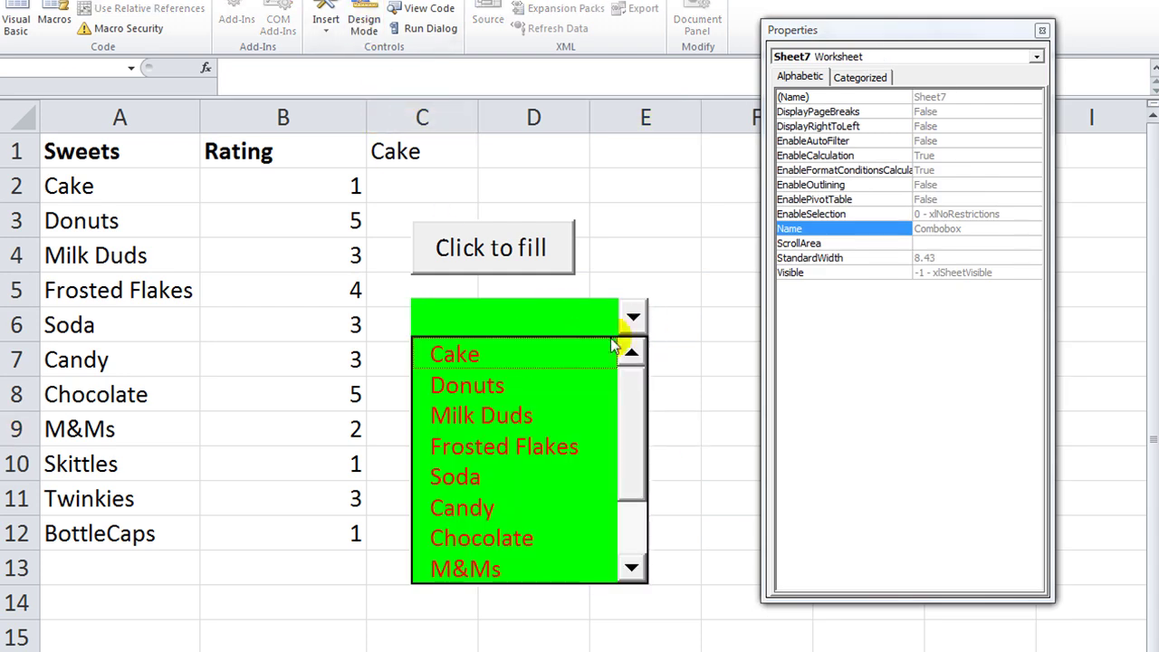
pyautogui.scroll(-2, 621, 396)
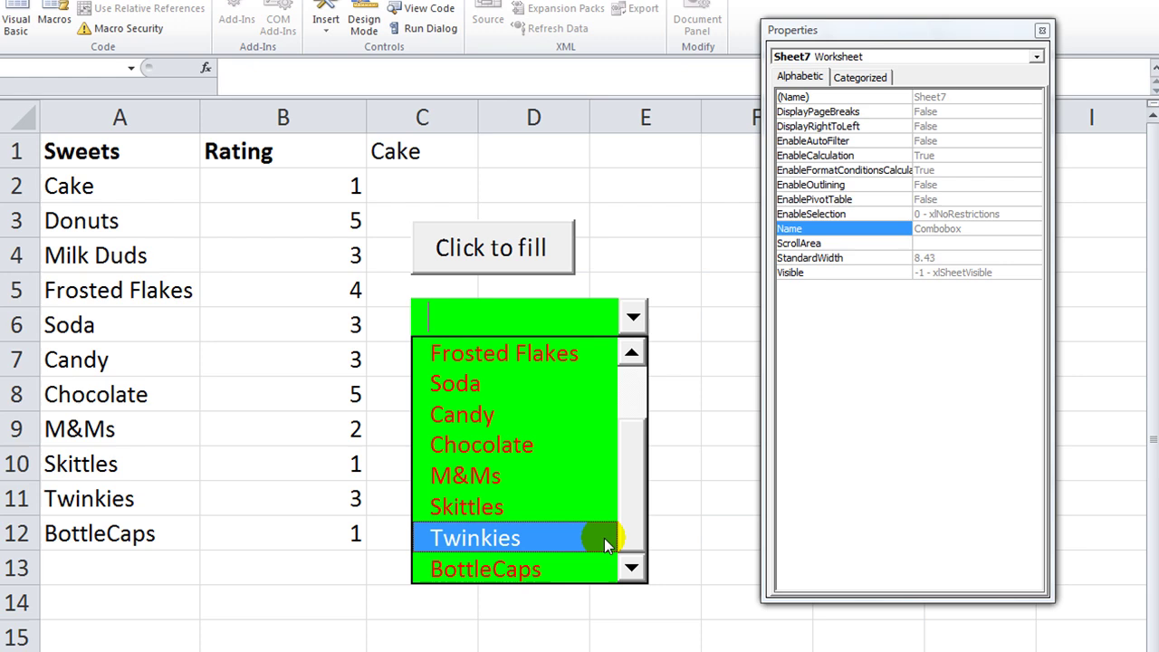
# Step: Choose BottleCaps from the green combo box's drop-down list and return to the worksheet cells
pyautogui.click(505, 571)
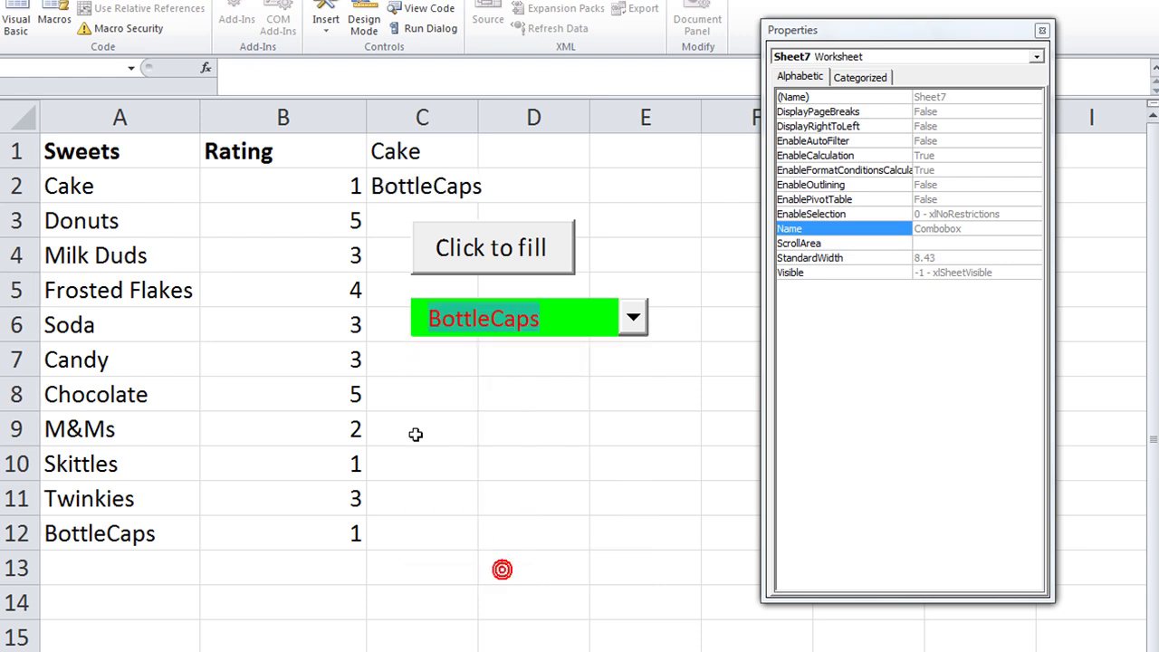
pyautogui.click(512, 439)
pyautogui.click(634, 422)
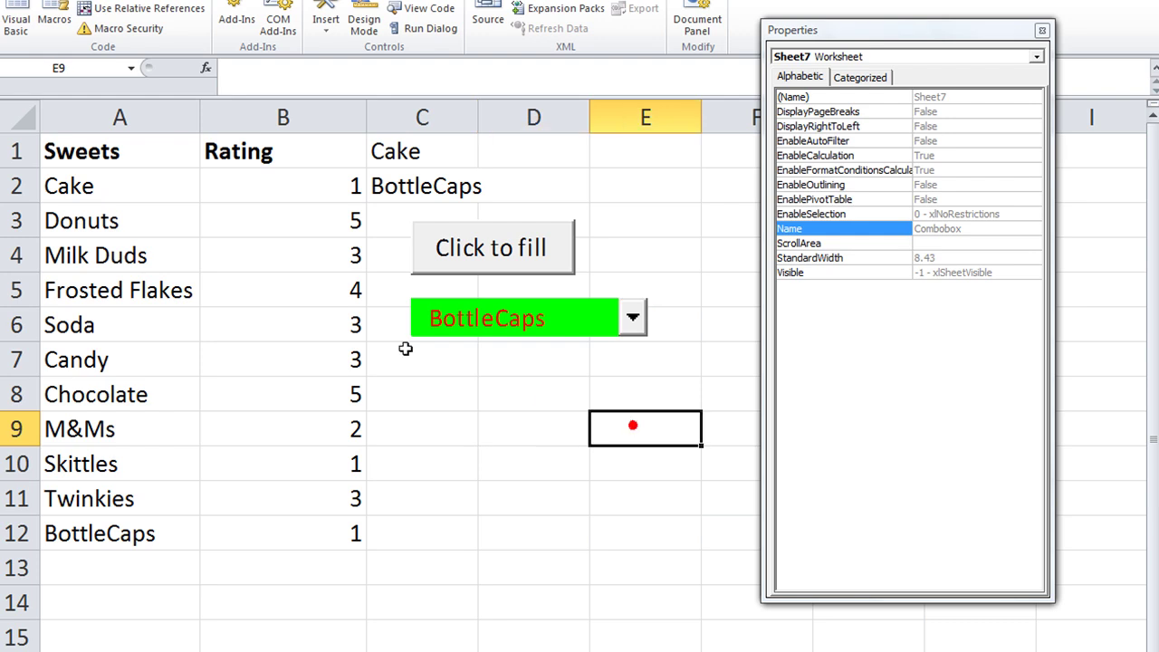
# Step: Name the range A2:B12, covering the sweets and their ratings, sweetsTable
pyautogui.moveTo(119, 186); pyautogui.dragTo(233, 527)
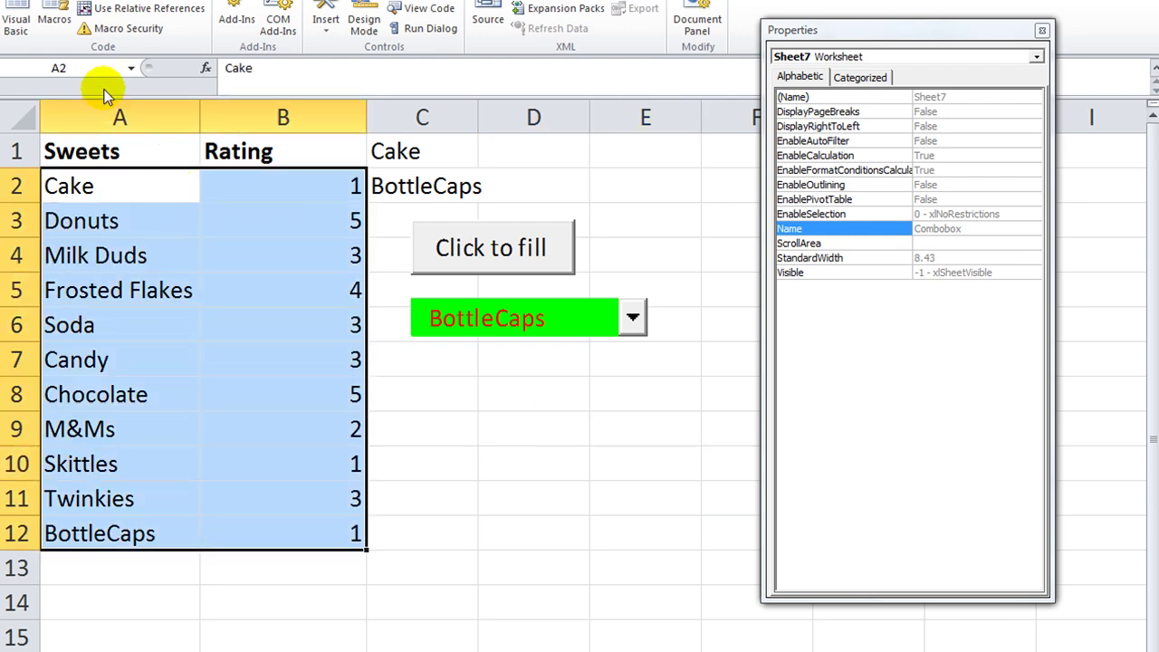
pyautogui.click(97, 68)
pyautogui.write('s')
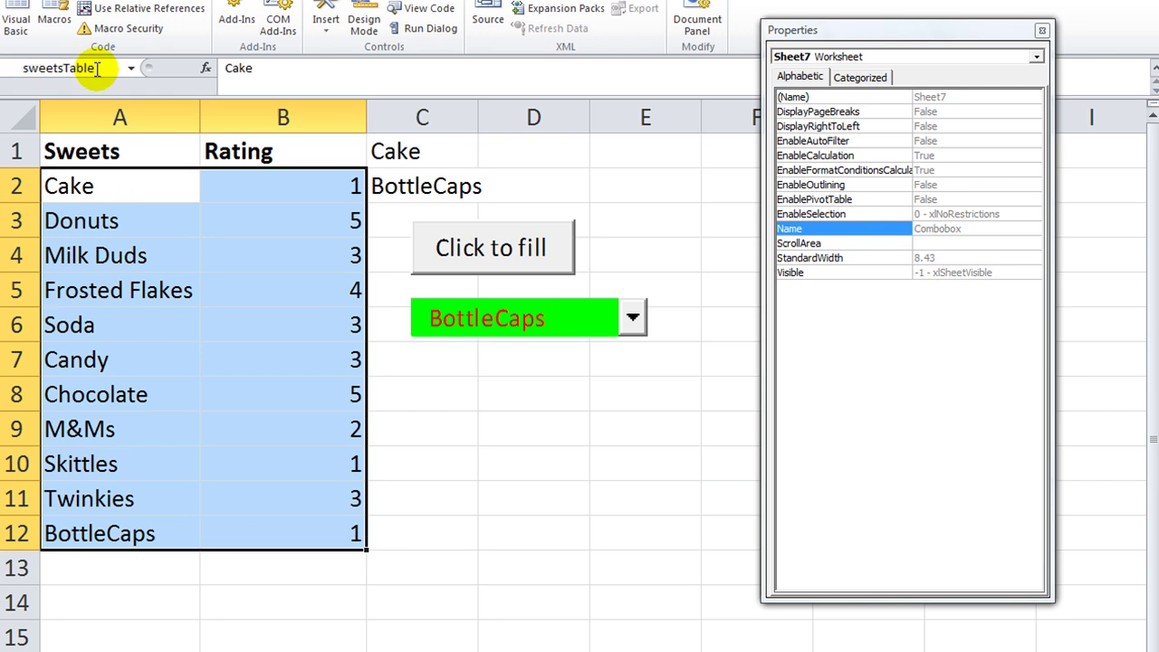
pyautogui.write('weetsTable')
pyautogui.press('Return')
pyautogui.click(461, 394)
# Step: Turn on Design Mode and set the green combo box's ListFillRange property to the named range sweetslist
pyautogui.click(502, 319)
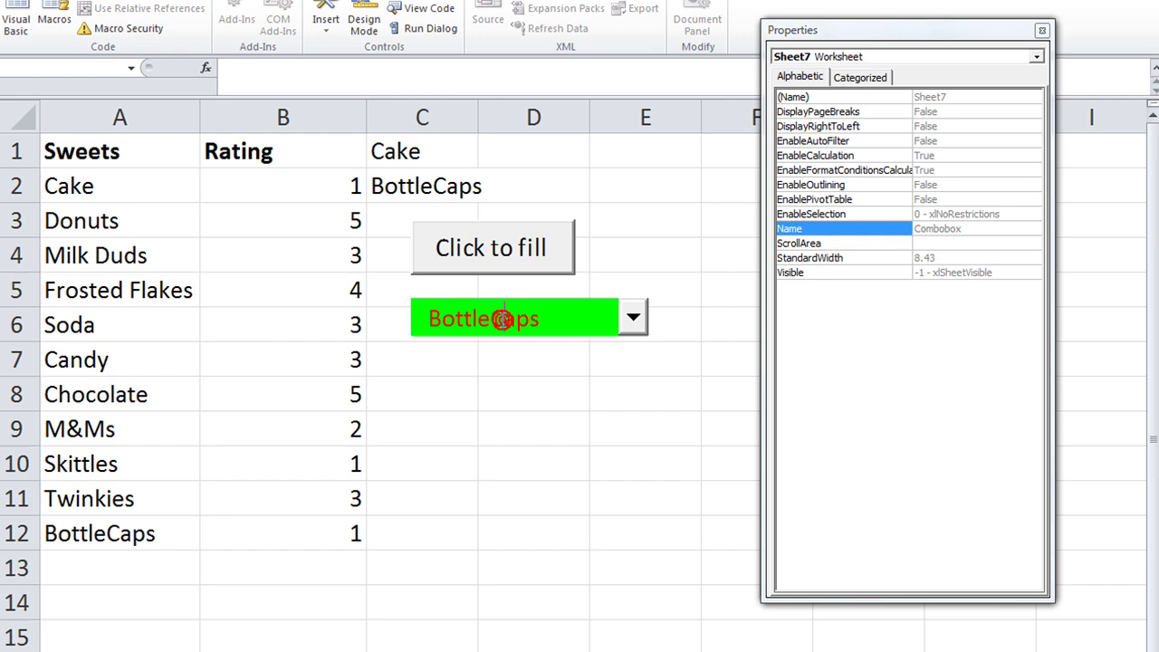
pyautogui.click(364, 25)
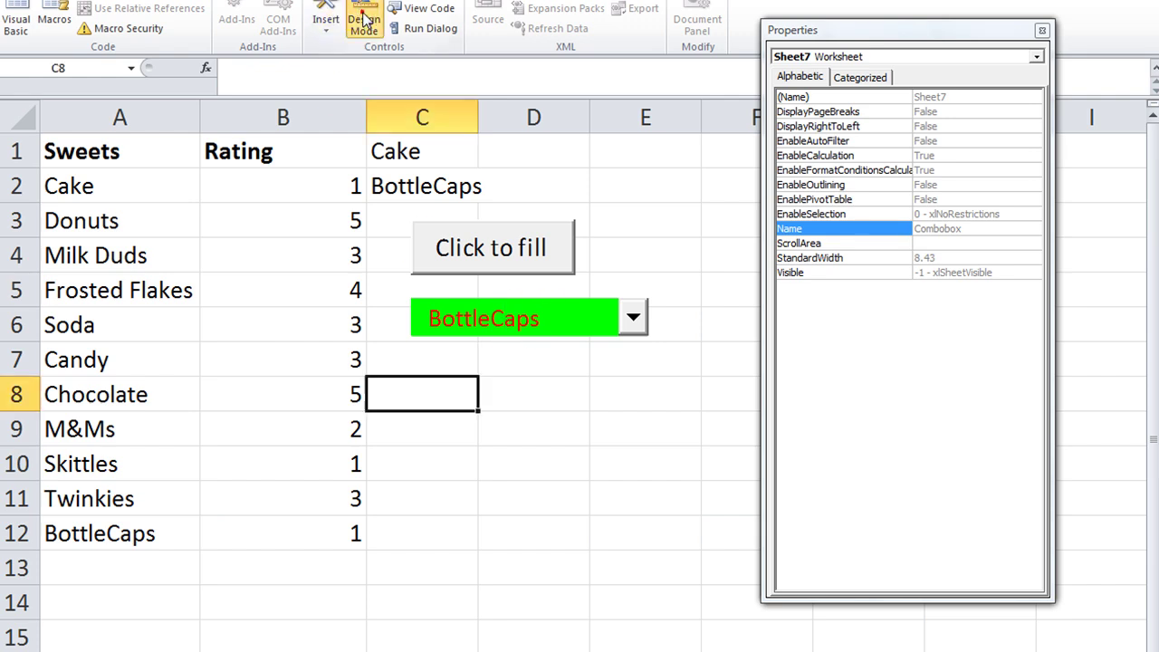
pyautogui.click(528, 312)
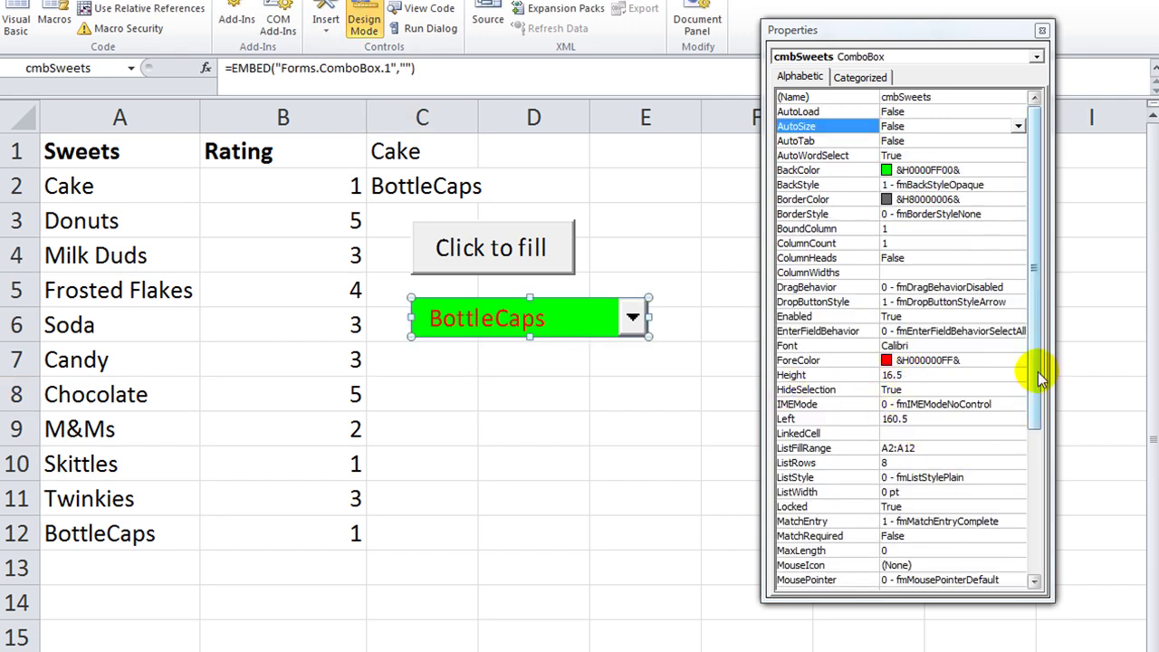
pyautogui.scroll(-5, 1037, 376)
pyautogui.click(972, 522)
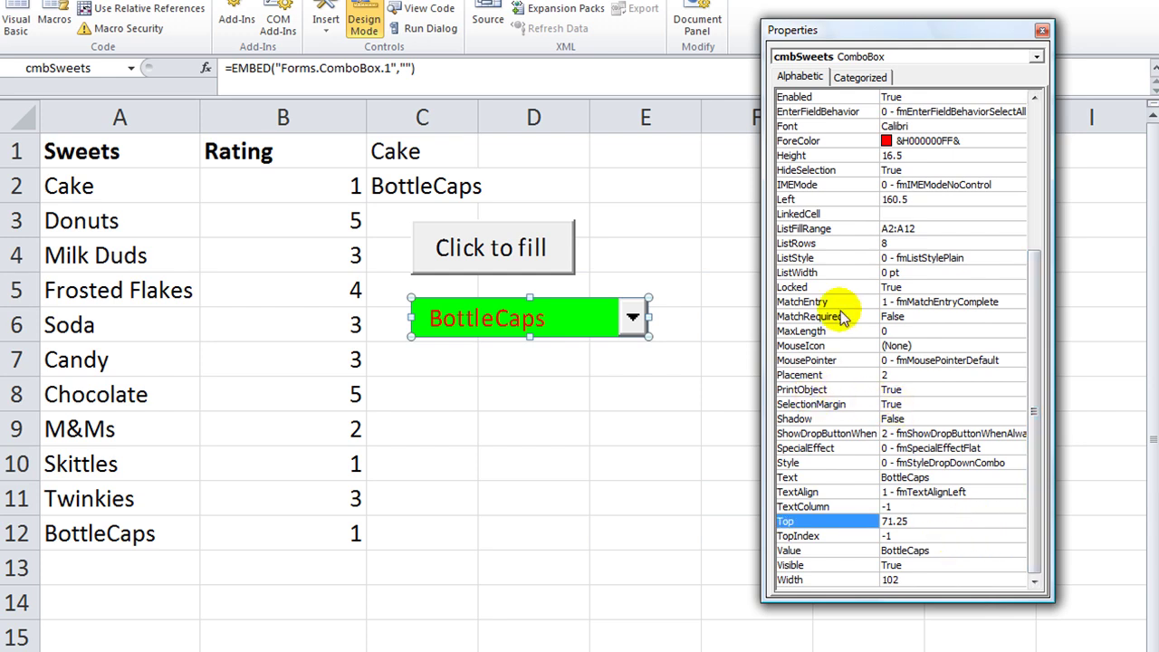
pyautogui.click(910, 229)
pyautogui.write('sweetslist')
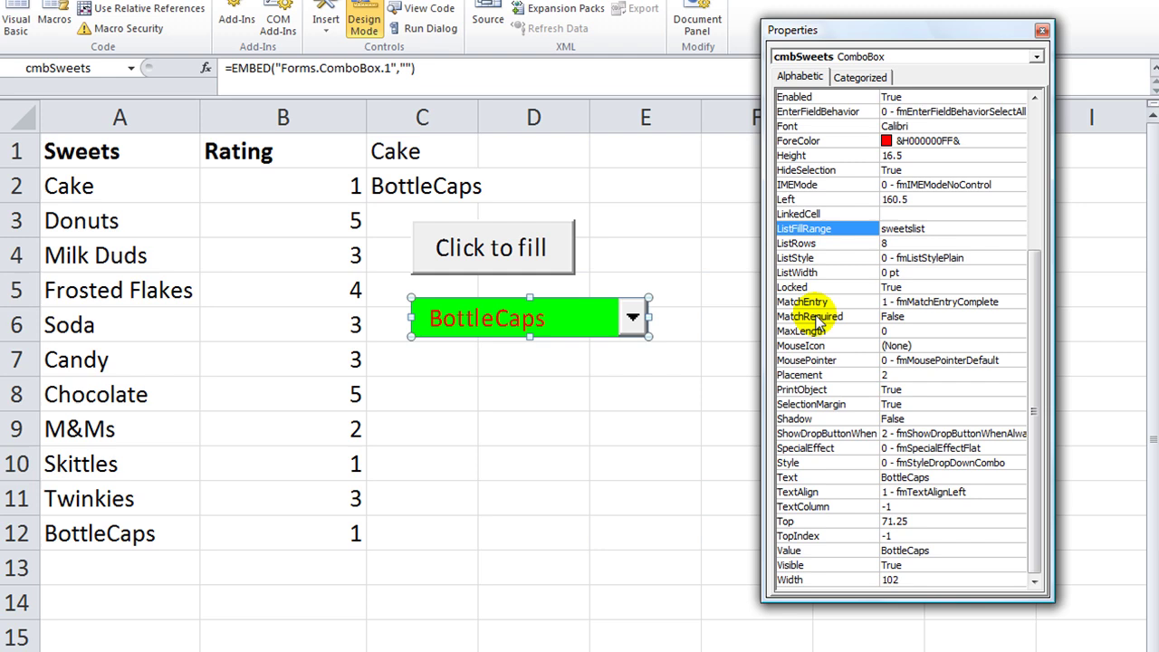
pyautogui.click(690, 361)
# Step: Turn off Design Mode and check the combo box's drop-down list up to its first items
pyautogui.click(381, 18)
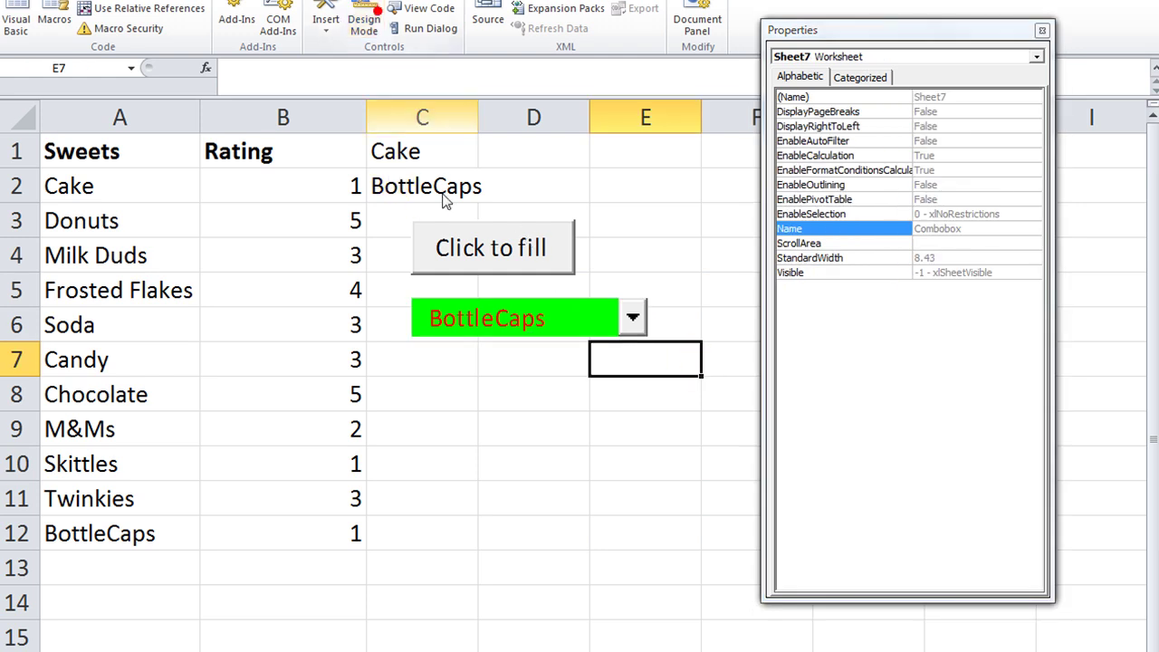
pyautogui.click(632, 317)
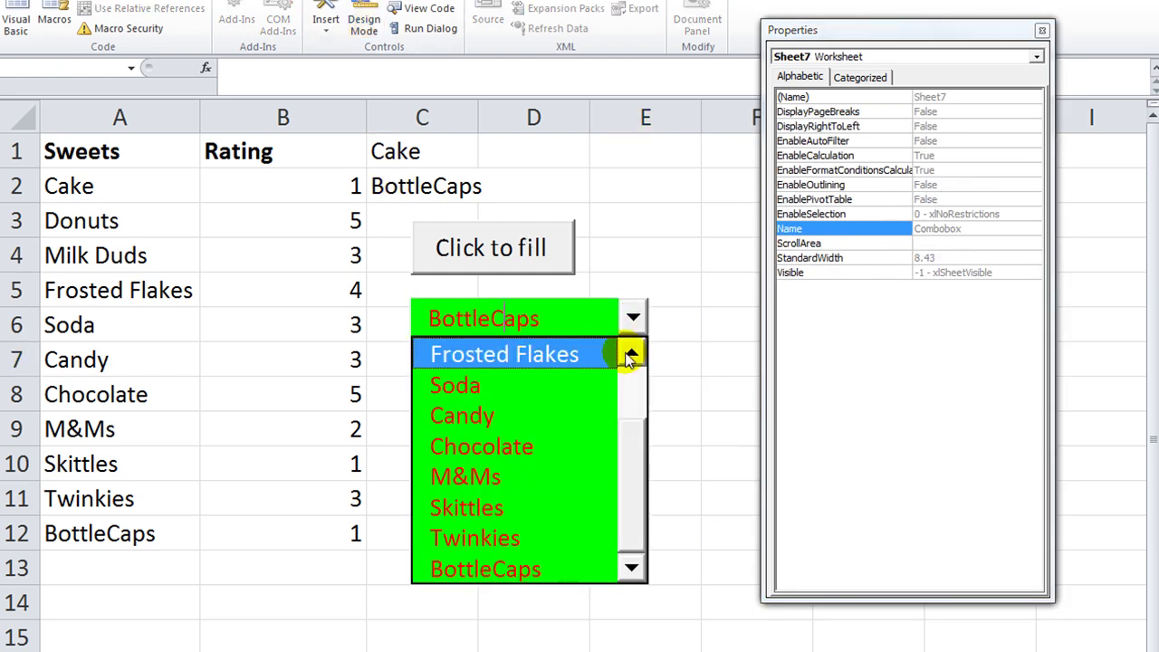
pyautogui.click(633, 445)
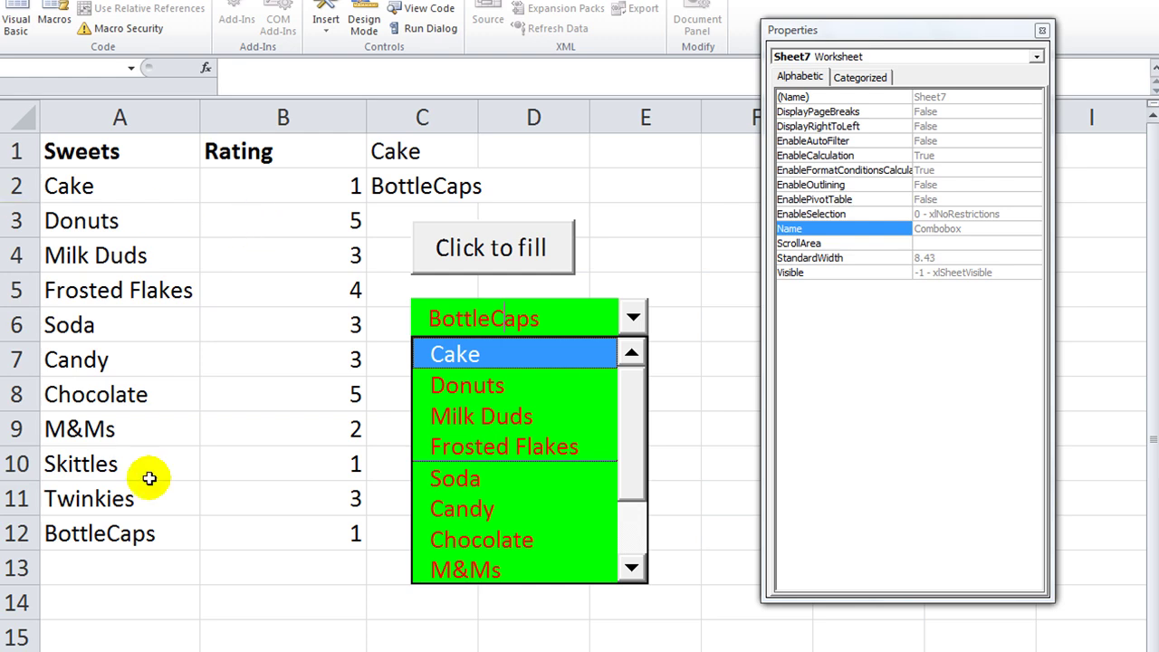
pyautogui.click(286, 629)
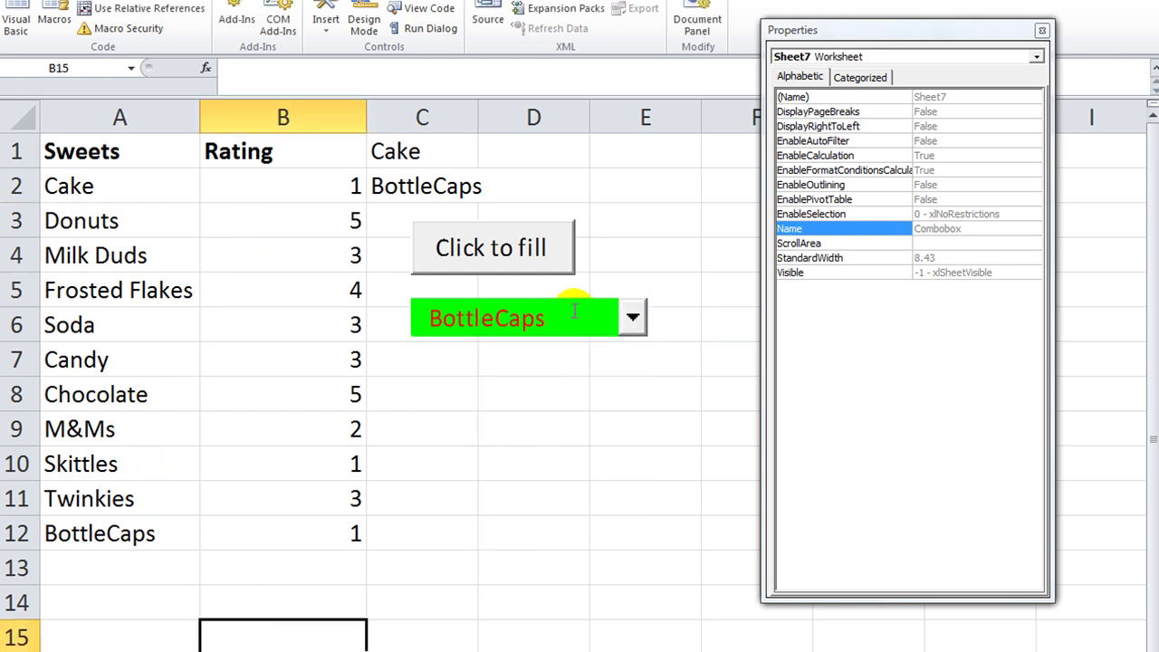
# Step: Turn Design Mode back on and change the combo box's ListFillRange property to sweetsTable
pyautogui.click(365, 22)
pyautogui.click(605, 319)
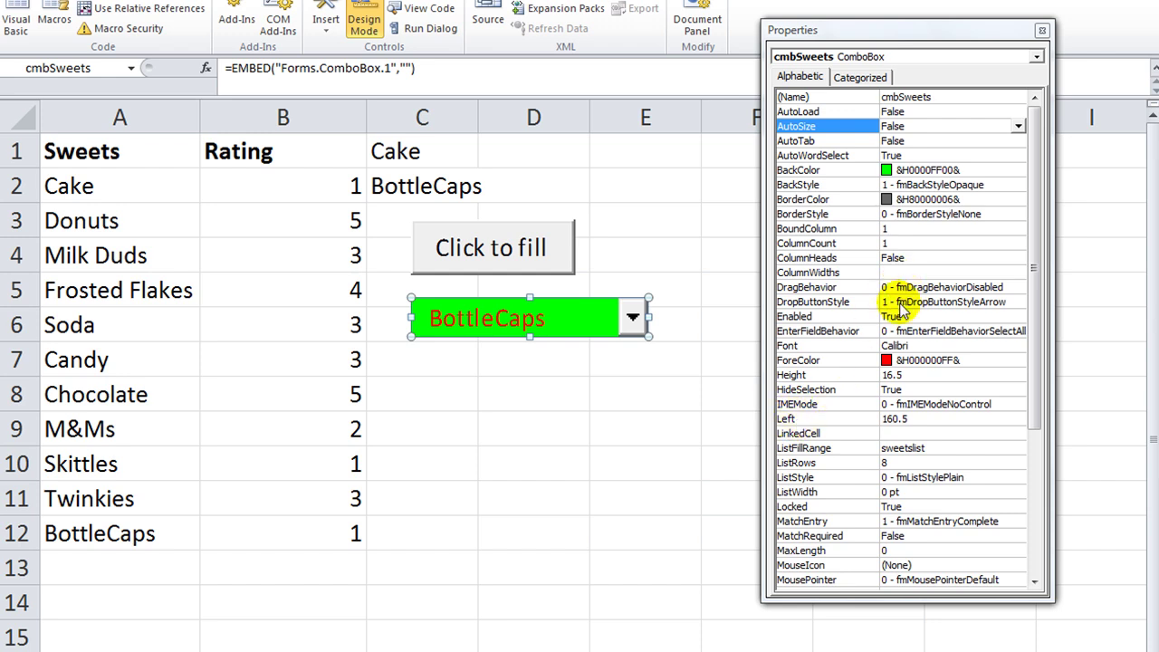
pyautogui.click(897, 449)
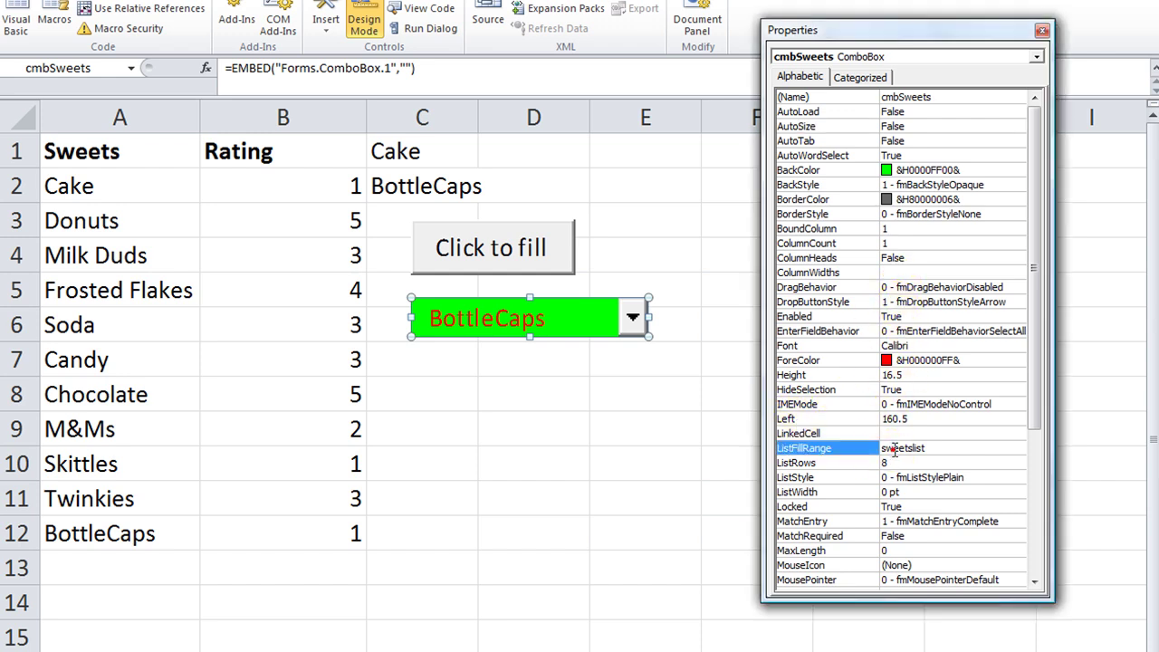
pyautogui.moveTo(942, 449); pyautogui.dragTo(917, 447)
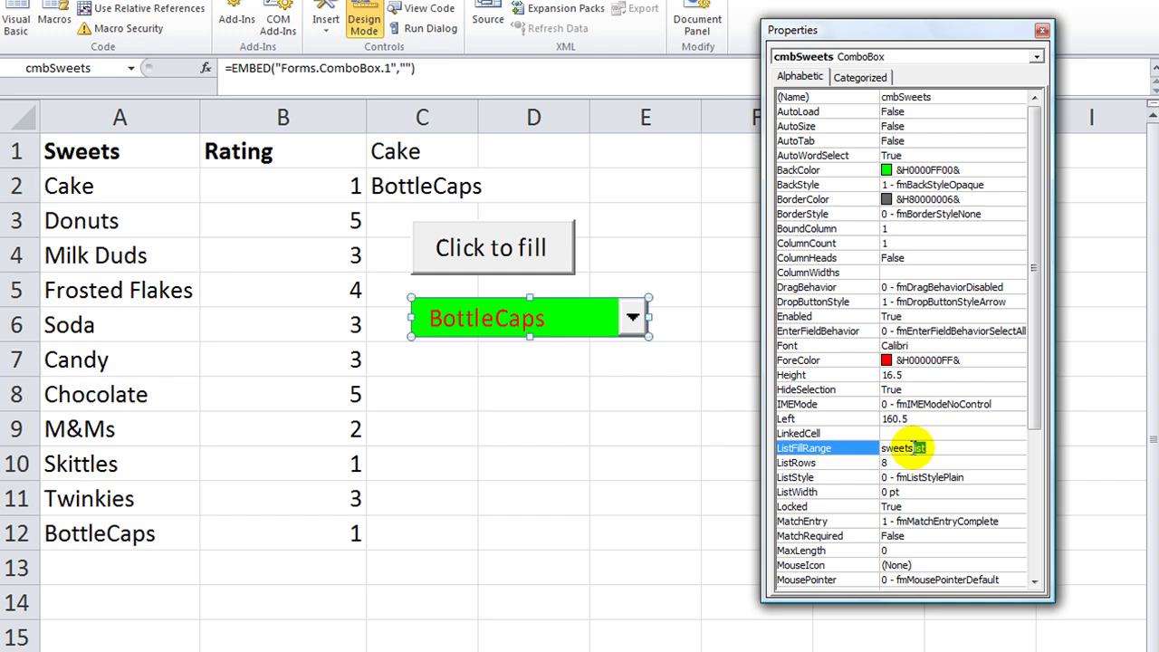
pyautogui.write('Table')
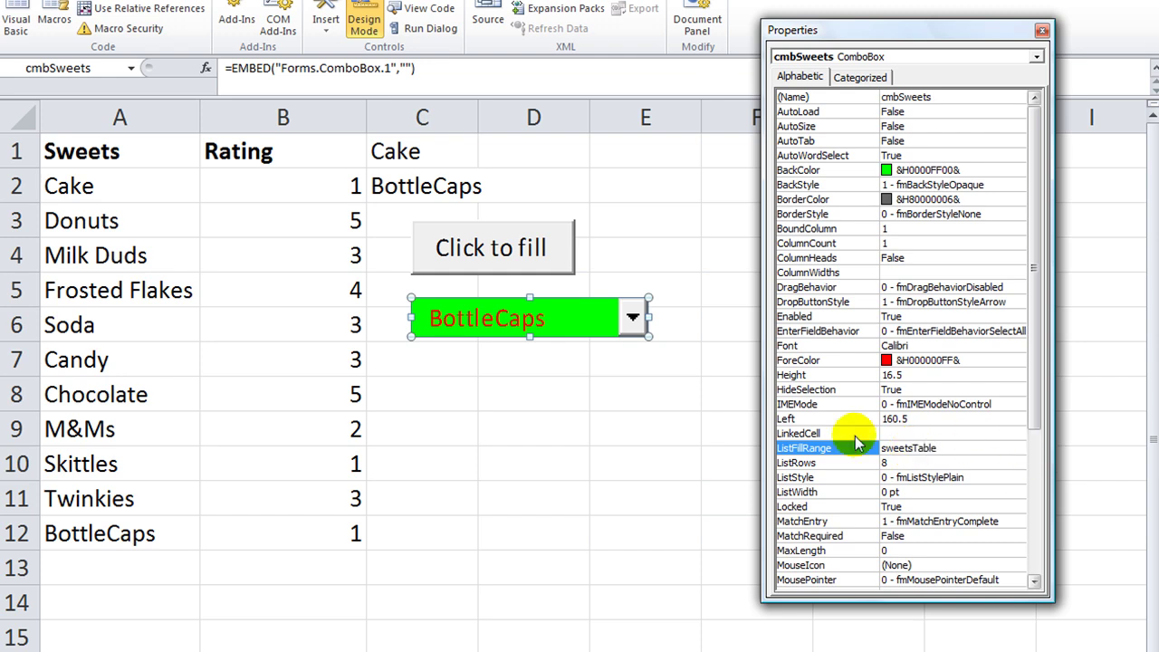
pyautogui.click(692, 399)
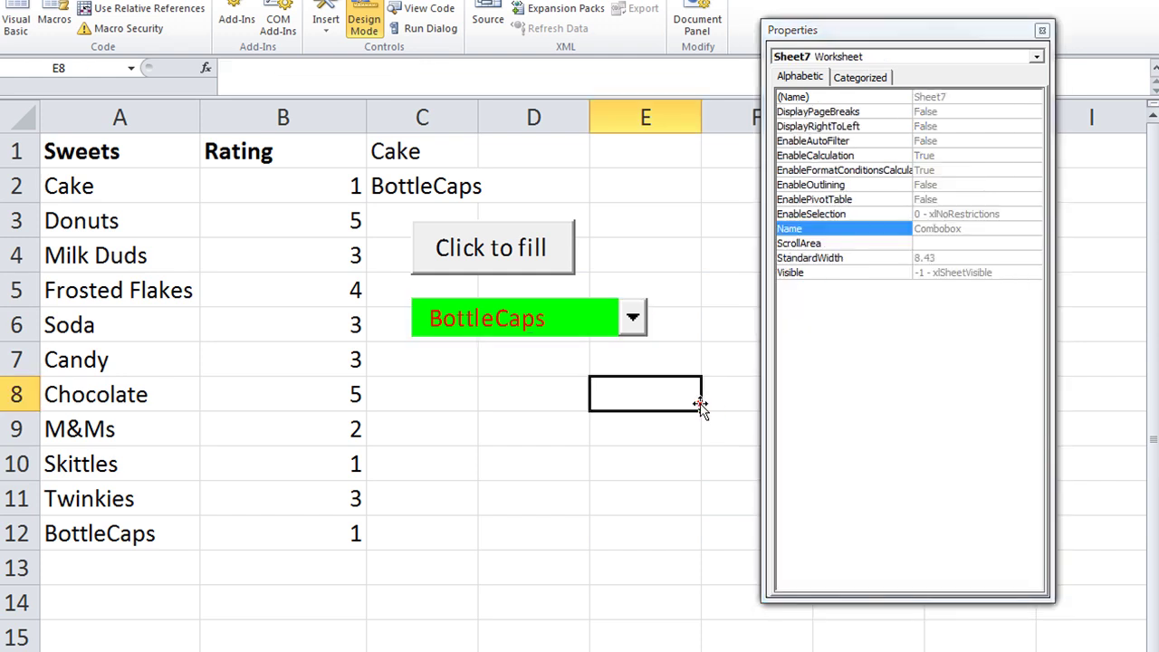
# Step: Turn off Design Mode and check which columns of sweetsTable the combo box's list shows
pyautogui.click(363, 18)
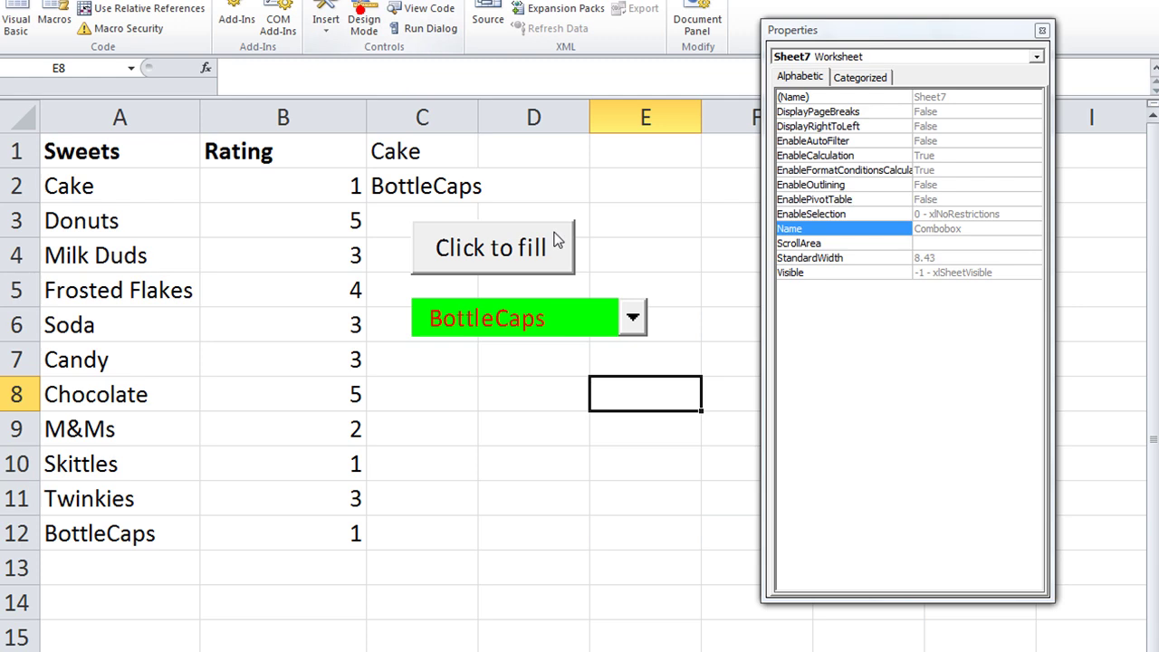
pyautogui.click(631, 317)
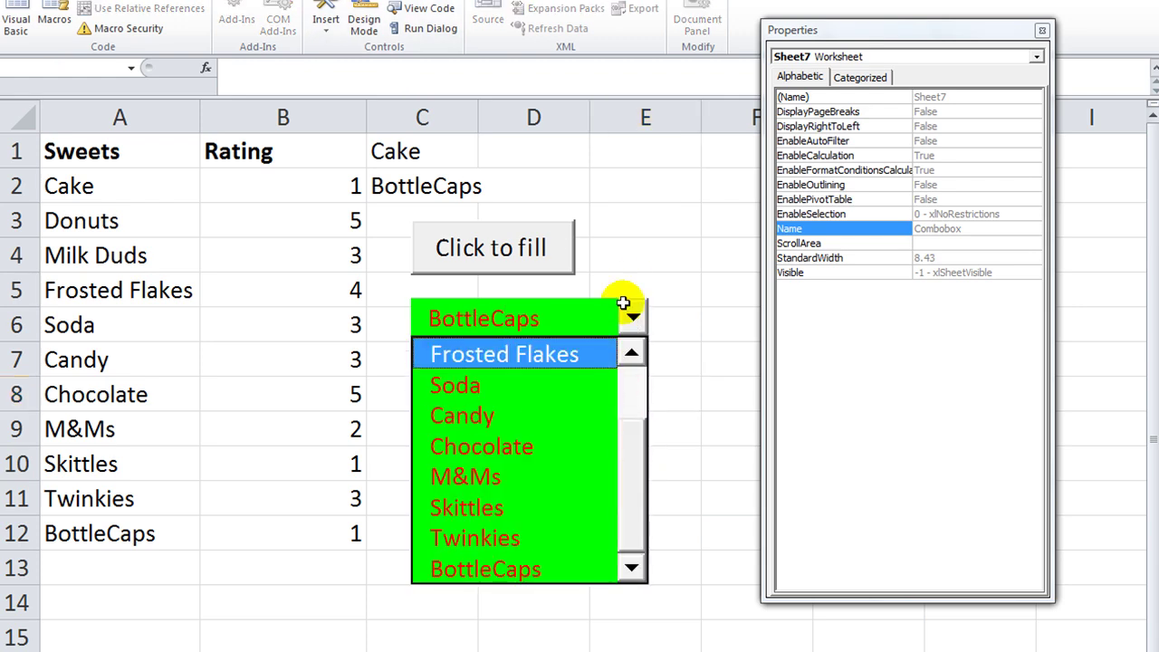
pyautogui.click(602, 278)
# Step: In Design Mode, set the green combo box's ColumnCount property to 2
pyautogui.click(367, 24)
pyautogui.click(521, 328)
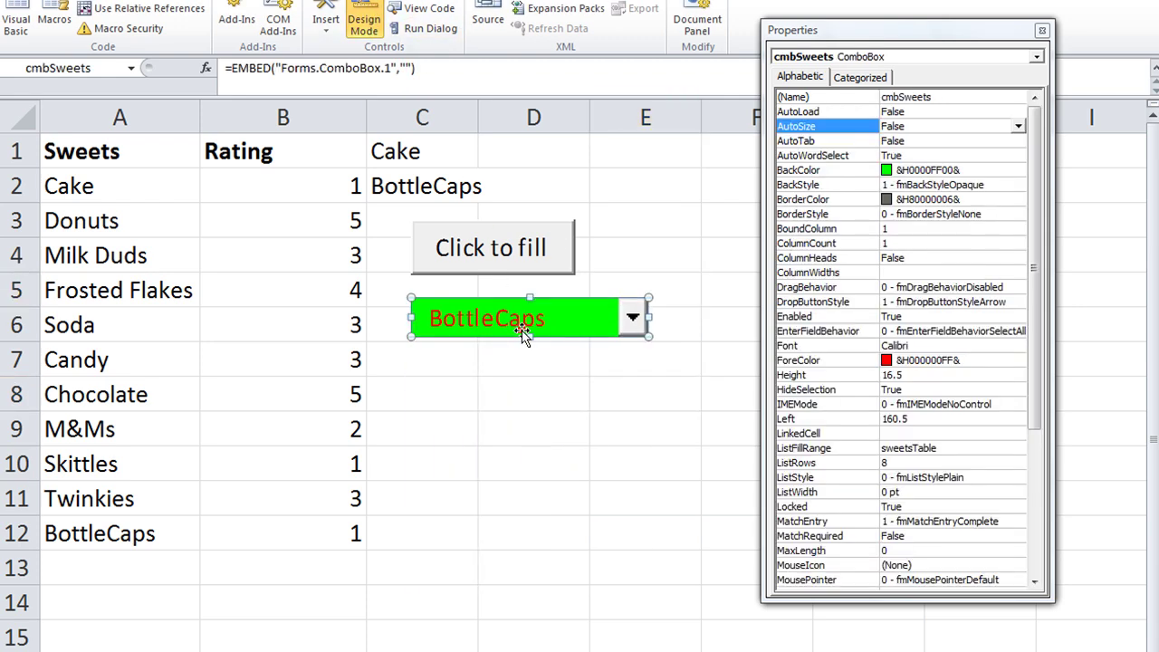
pyautogui.click(896, 243)
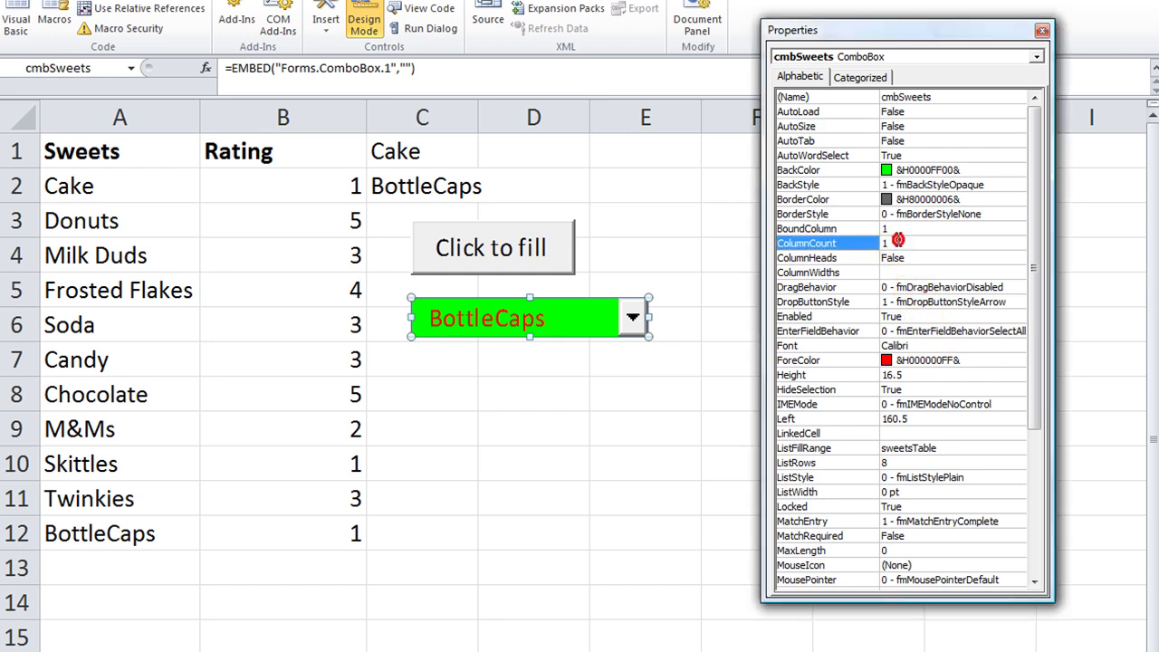
pyautogui.write('2')
pyautogui.click(716, 349)
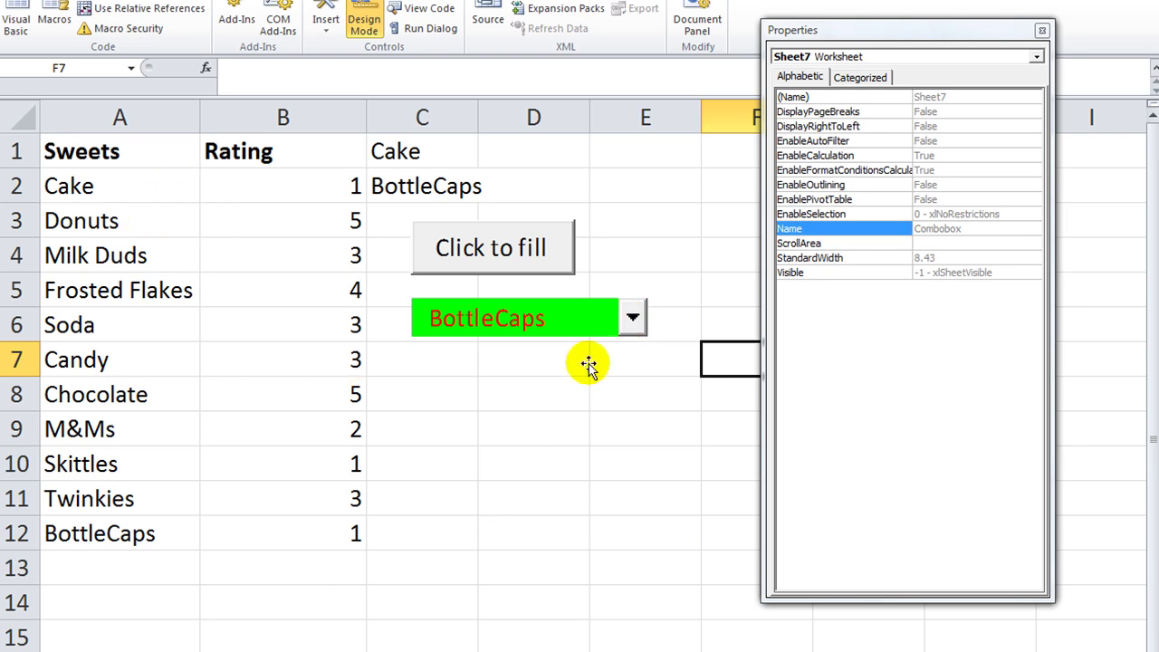
# Step: Turn off Design Mode and check the drop-down list for the ratings column
pyautogui.click(364, 22)
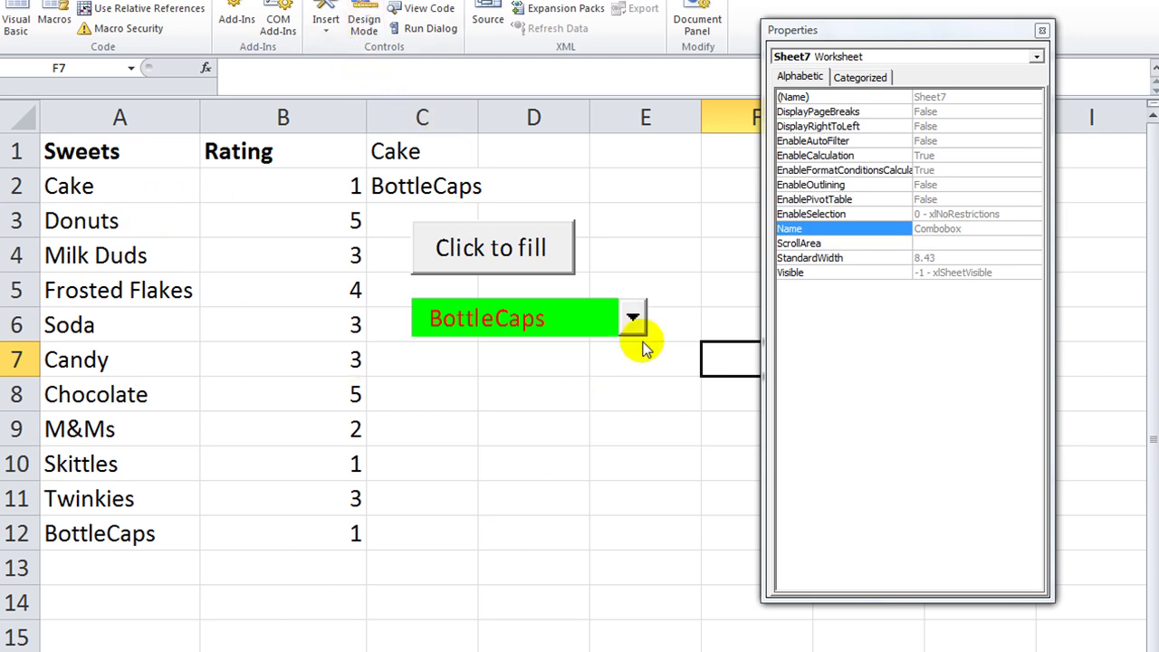
pyautogui.click(632, 318)
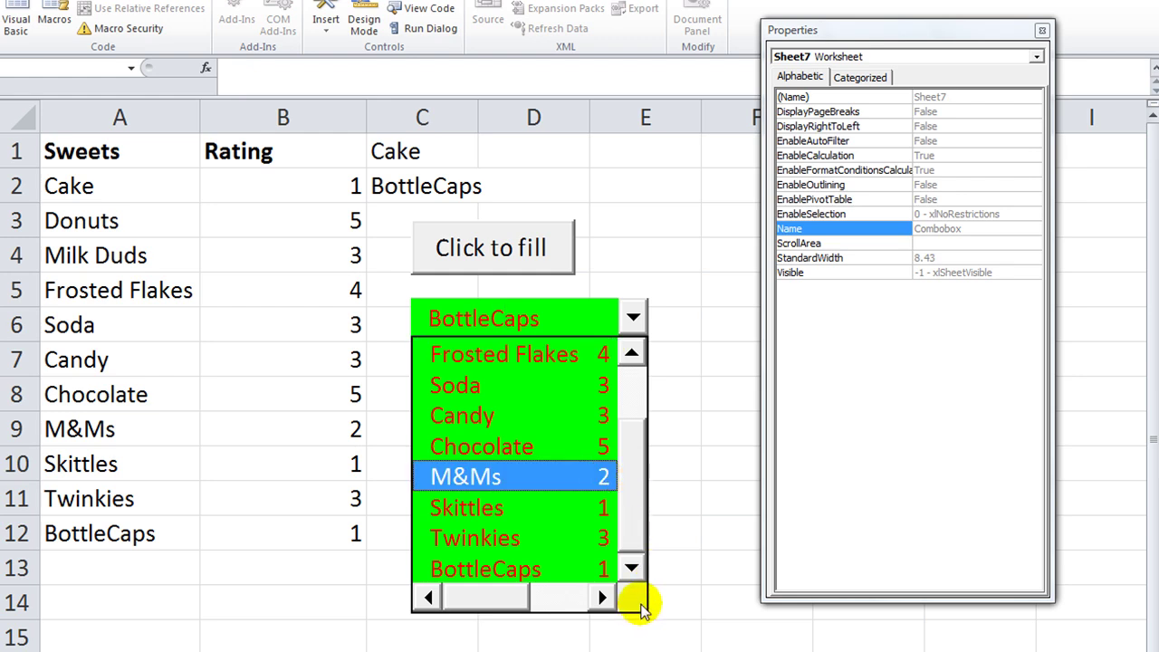
pyautogui.click(681, 440)
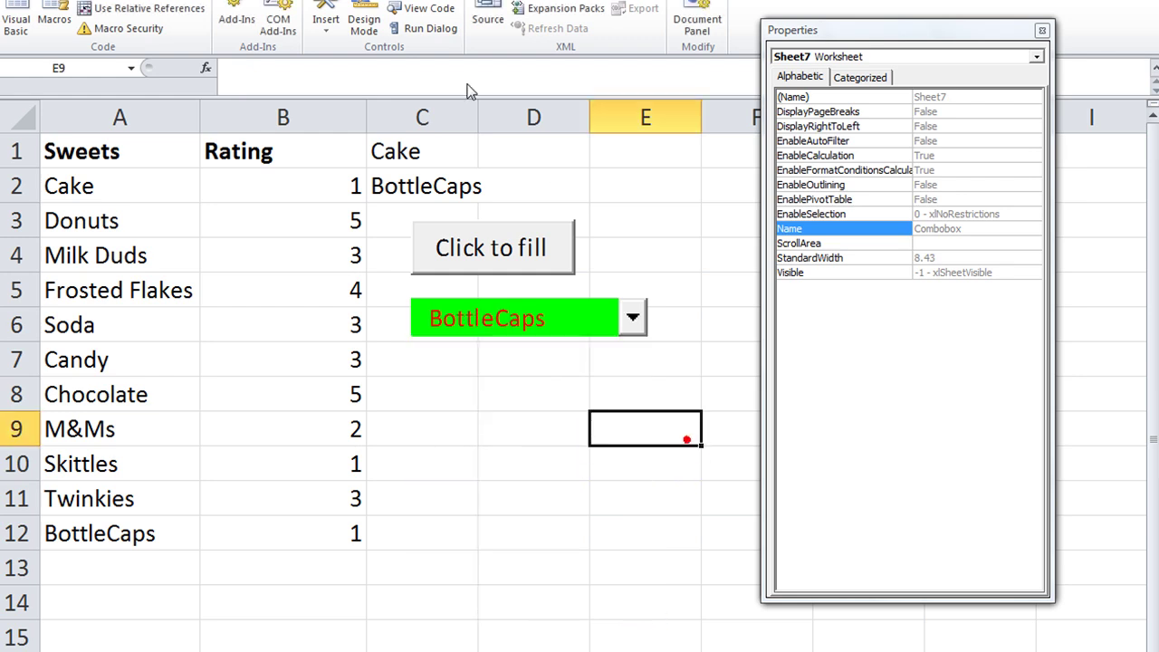
# Step: Widen the green combo box in Design Mode to about the edge between columns E and F, and leave Design Mode
pyautogui.click(374, 27)
pyautogui.click(638, 317)
pyautogui.moveTo(648, 317); pyautogui.dragTo(699, 313)
pyautogui.click(364, 26)
# Step: Test the widened combo box by choosing Frosted Flakes, Cake and Donuts one after another from its two-column list
pyautogui.click(684, 318)
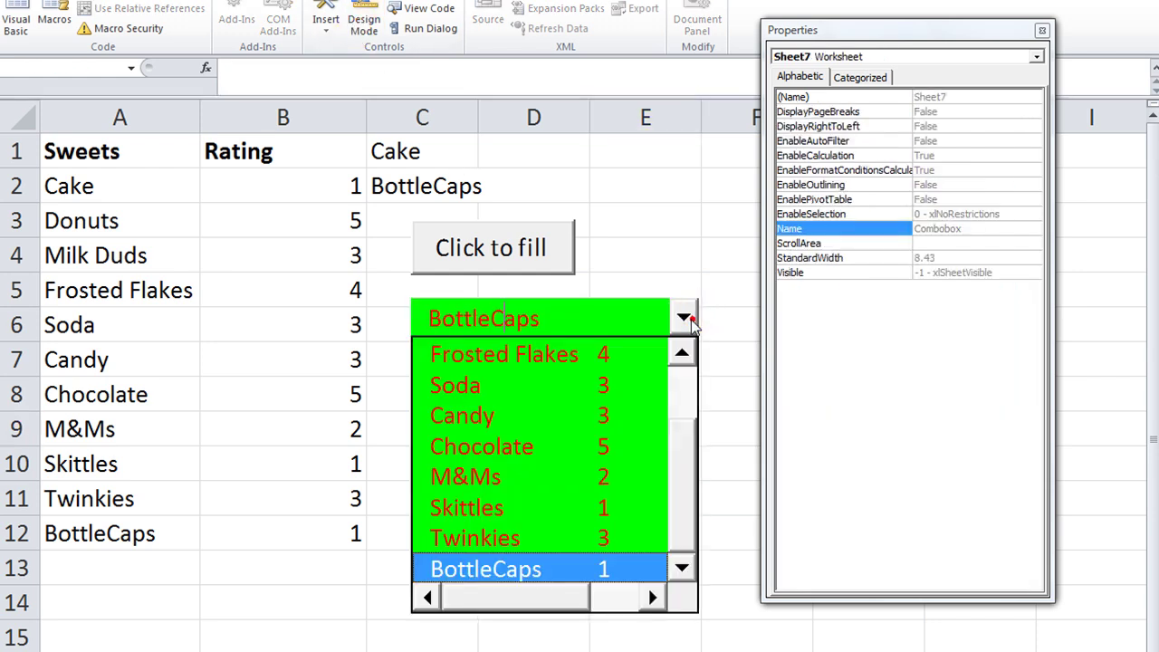
pyautogui.click(634, 355)
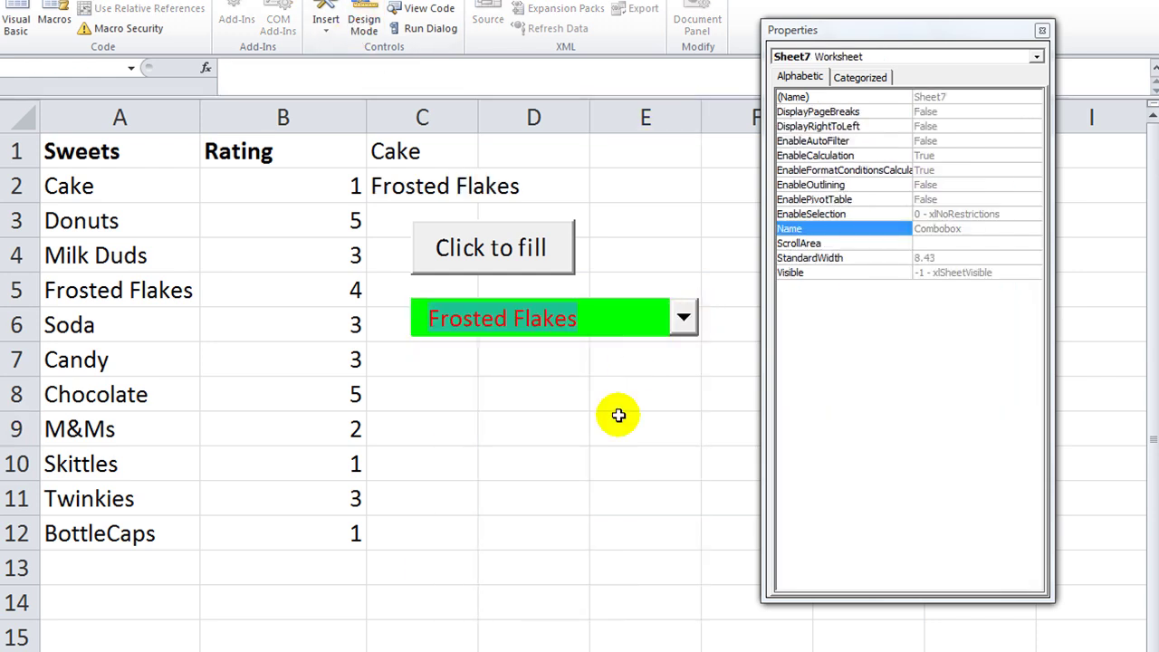
pyautogui.click(681, 319)
pyautogui.scroll(1, 677, 458)
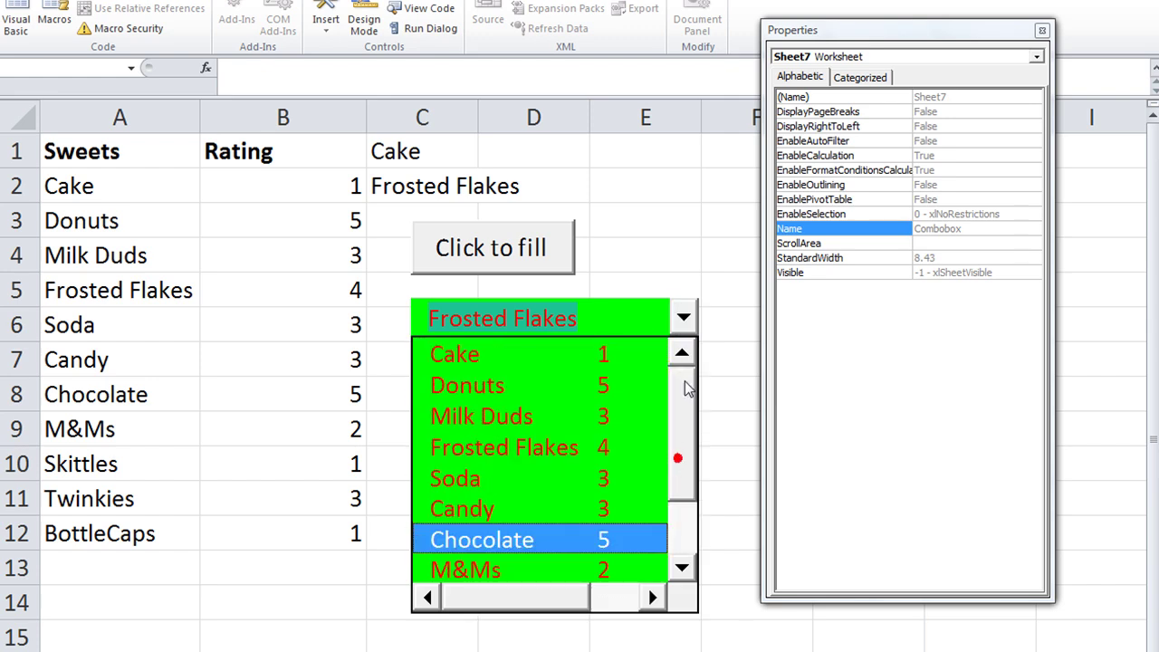
pyautogui.click(618, 360)
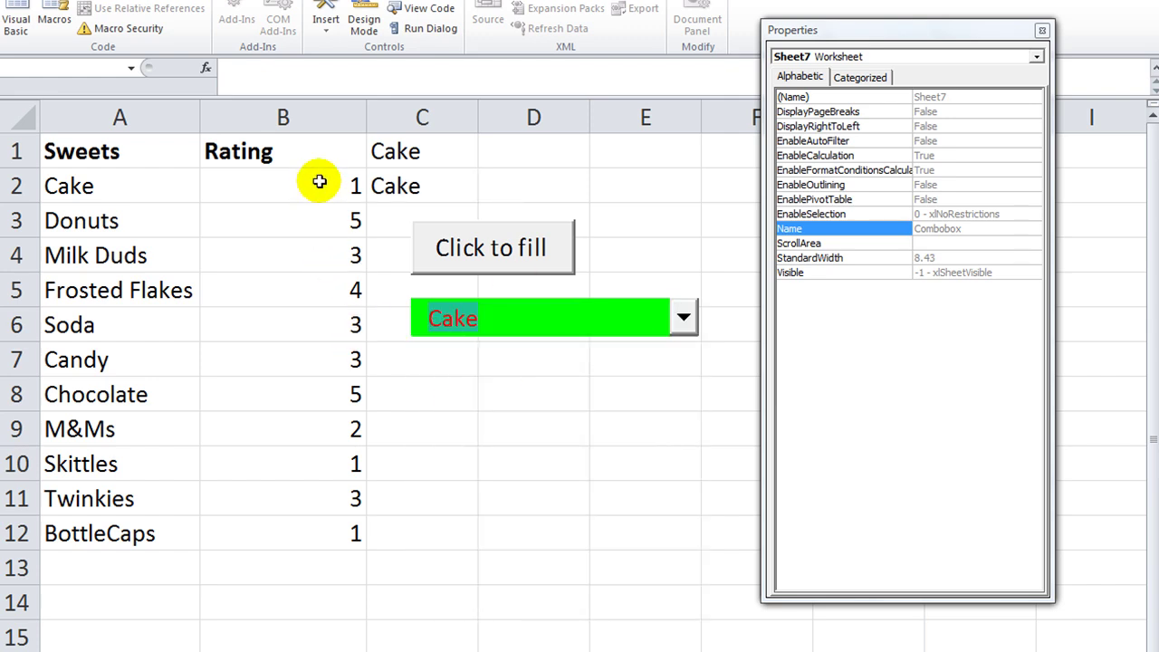
pyautogui.click(683, 317)
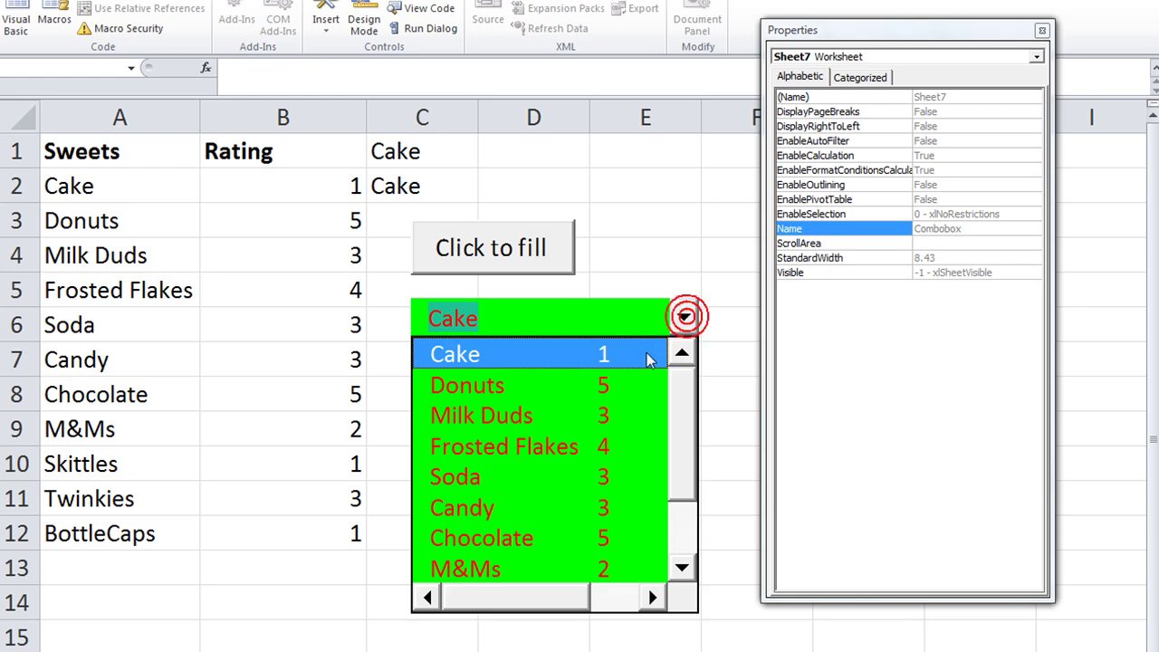
pyautogui.click(563, 390)
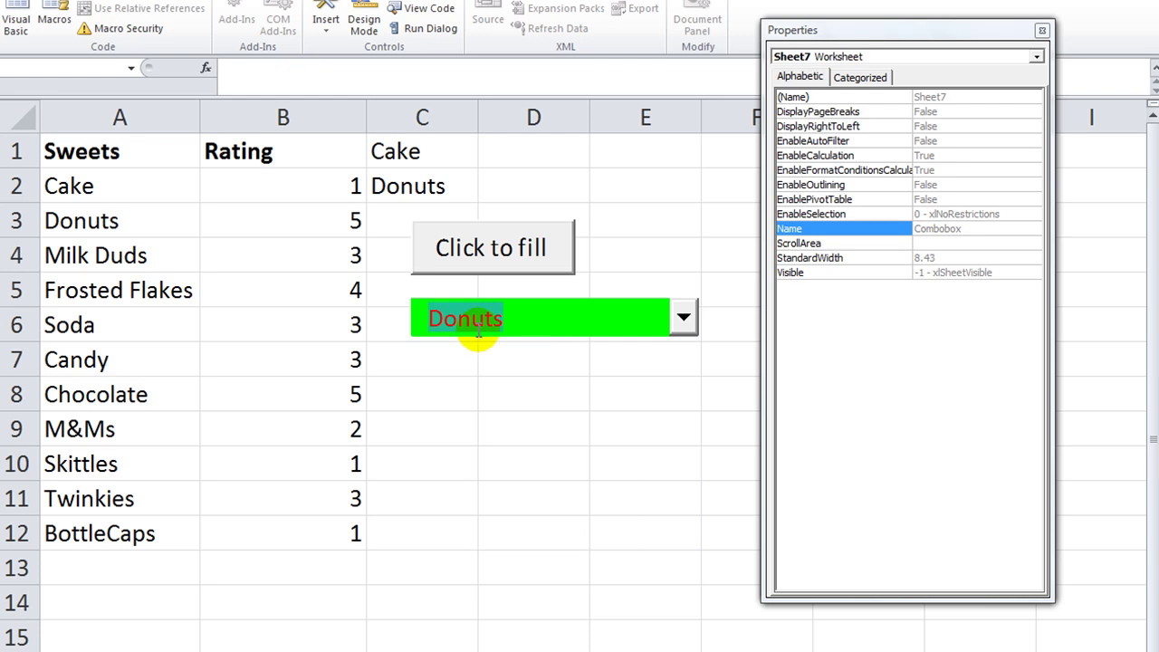
# Step: Test the green combo box by choosing Milk Duds and Frosted Flakes in turn, comparing each choice with cell C2
pyautogui.click(566, 325)
pyautogui.click(407, 186)
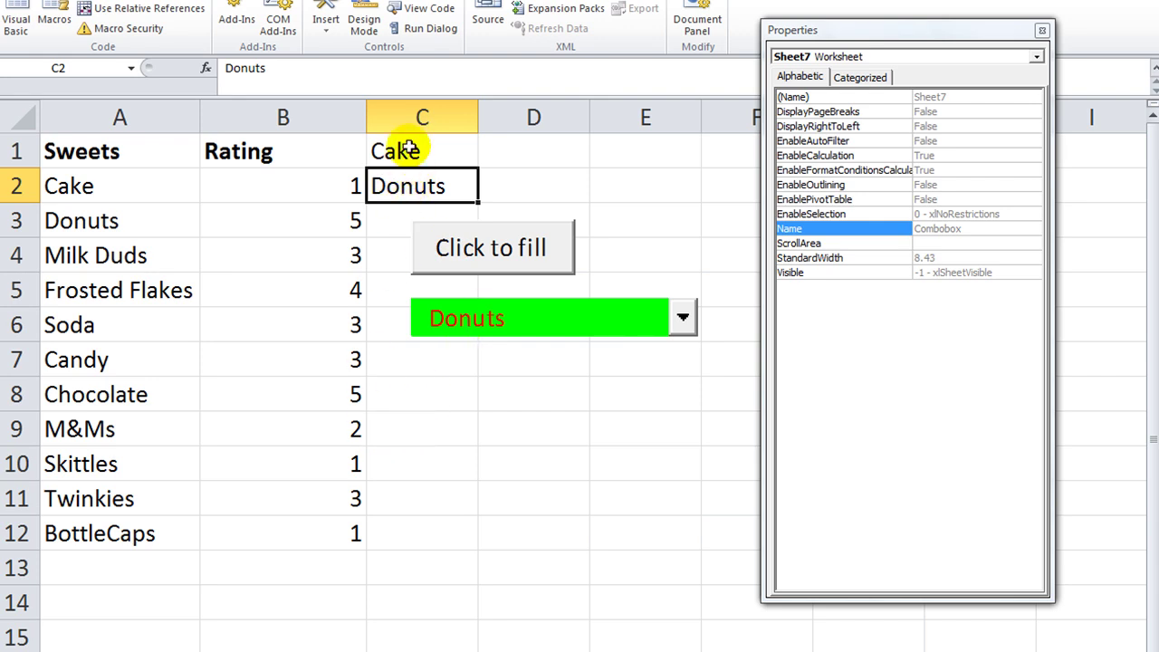
pyautogui.click(683, 318)
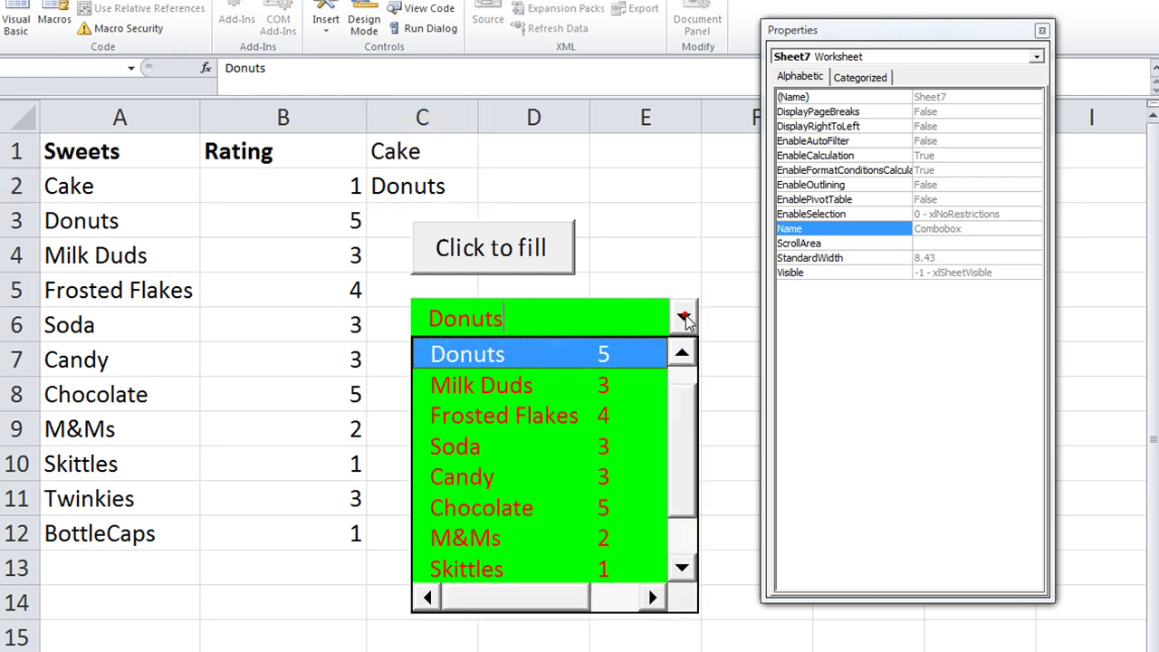
pyautogui.click(561, 388)
pyautogui.click(683, 318)
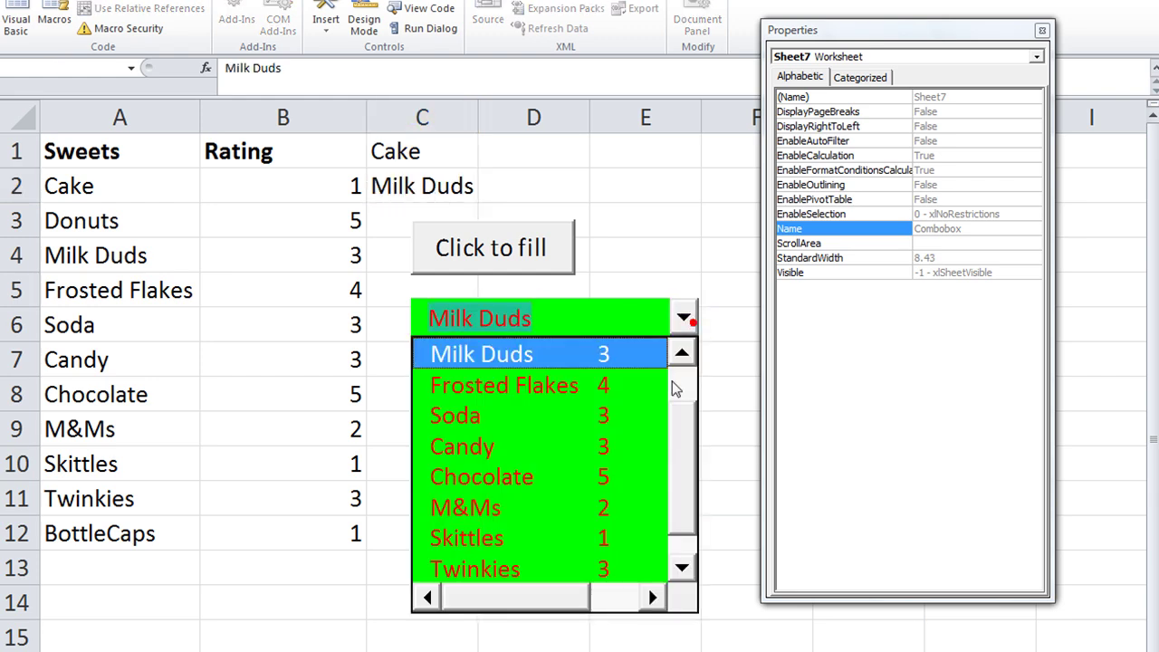
pyautogui.click(651, 387)
# Step: Open the combo box list, check how far its two columns extend horizontally, and close it
pyautogui.click(690, 323)
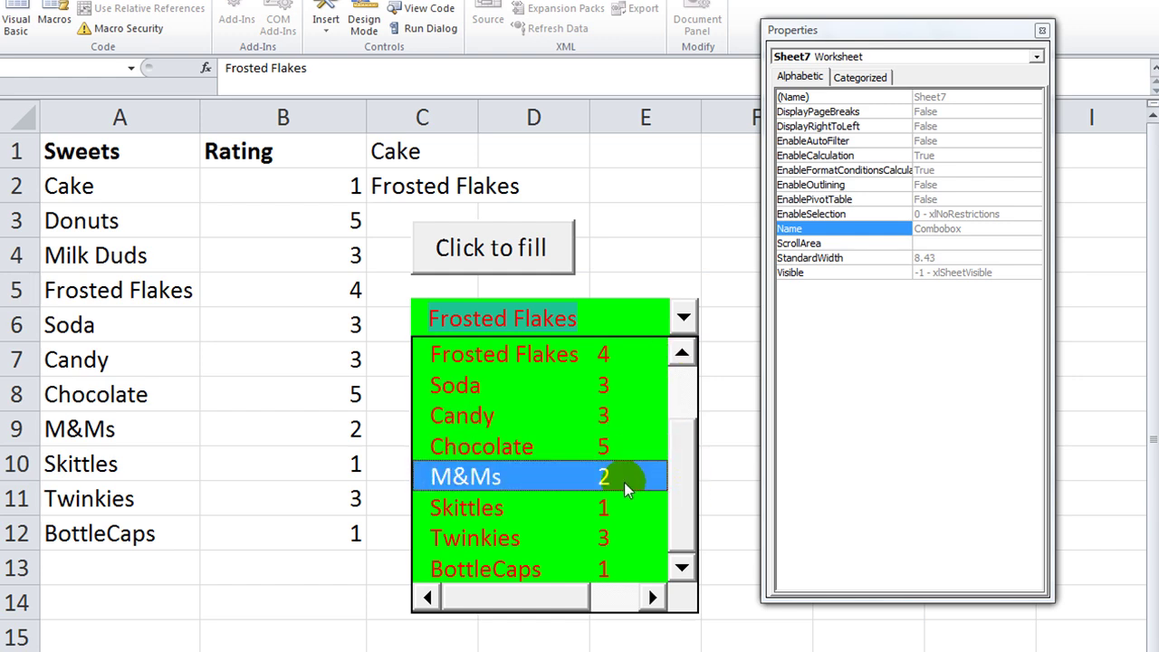
pyautogui.click(652, 597)
pyautogui.moveTo(615, 601); pyautogui.dragTo(525, 601)
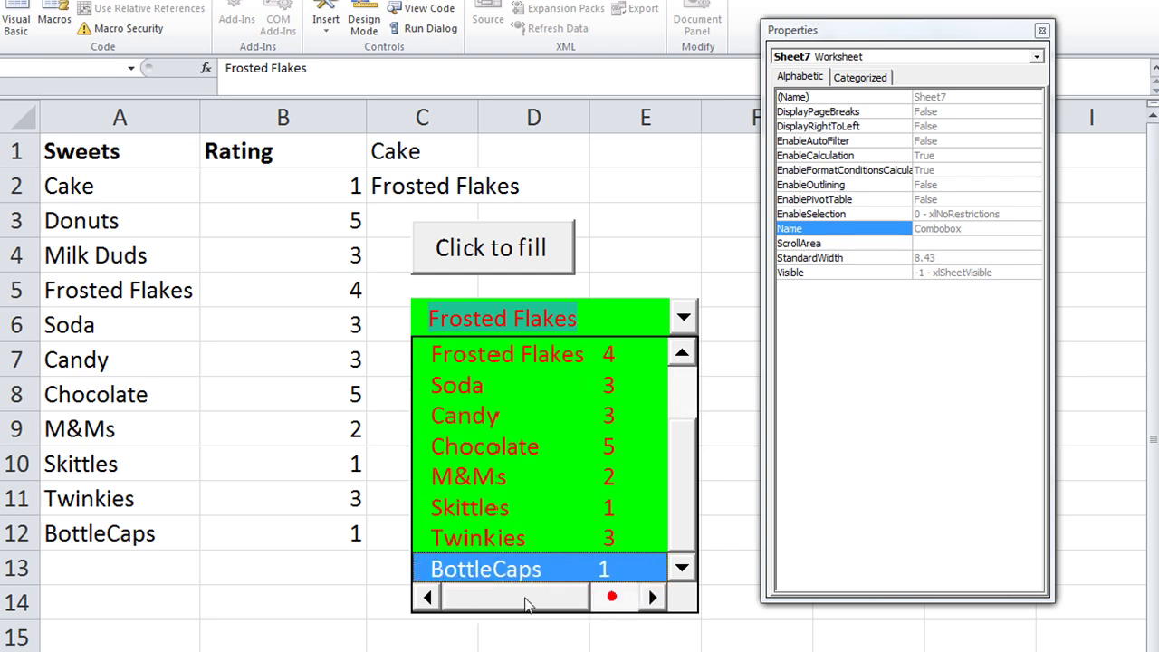
pyautogui.click(628, 267)
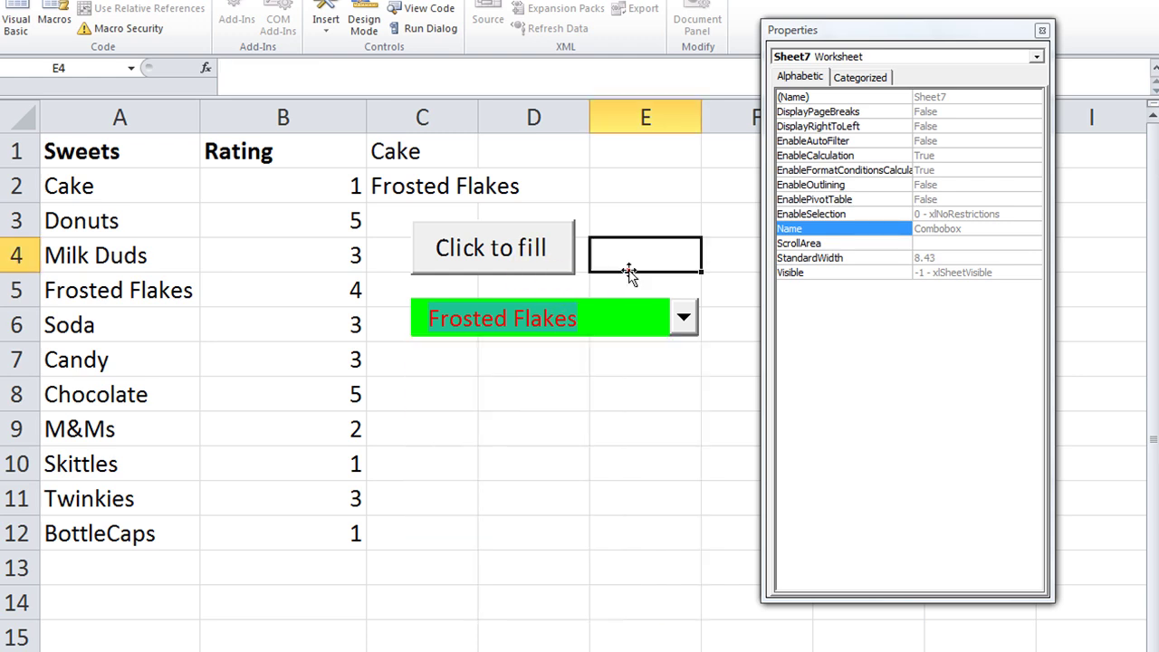
# Step: In Design Mode, set the green combo box's ColumnWidths to 20;30, leave Design Mode and check the drop-down list
pyautogui.click(567, 340)
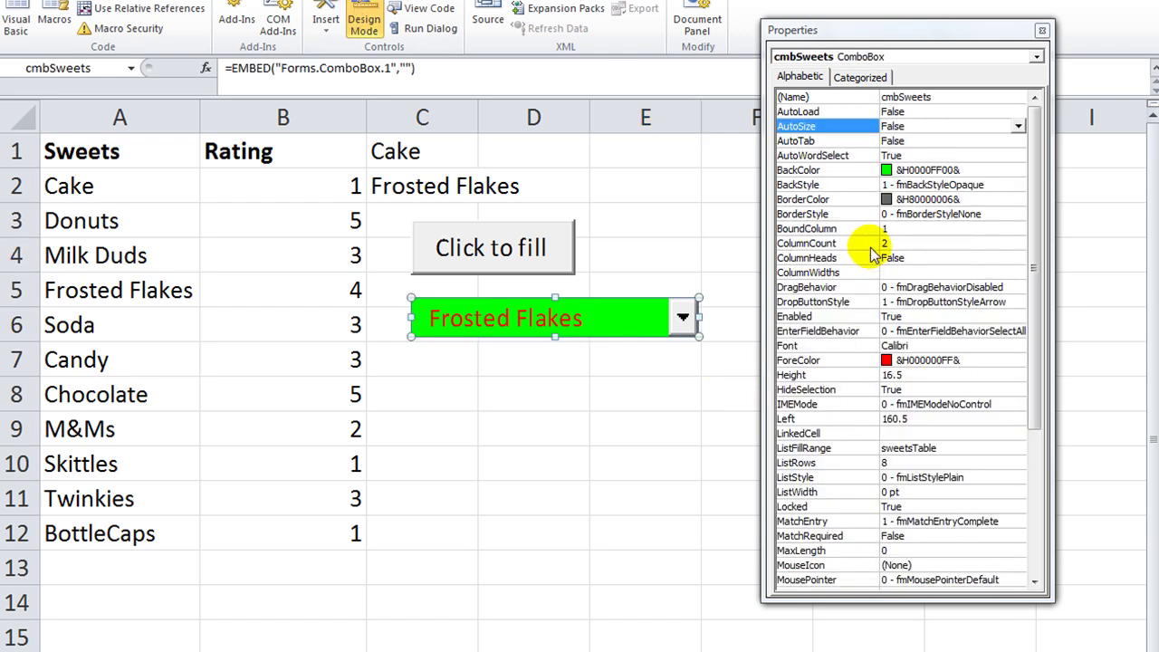
pyautogui.click(850, 272)
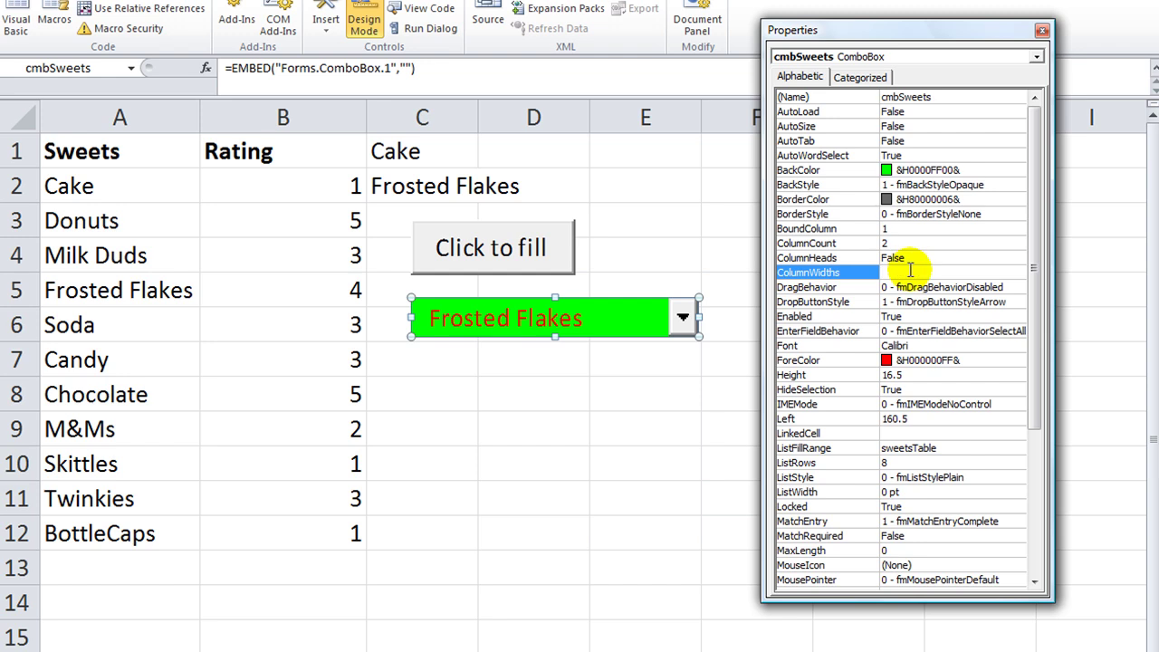
pyautogui.write('20;30')
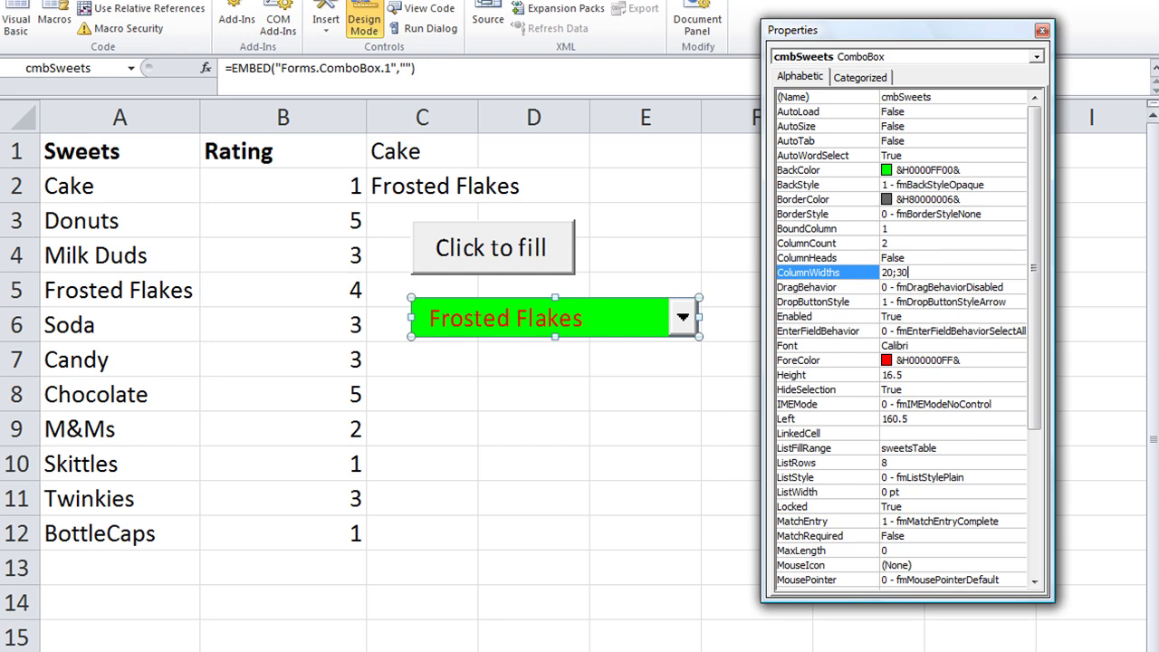
pyautogui.click(684, 441)
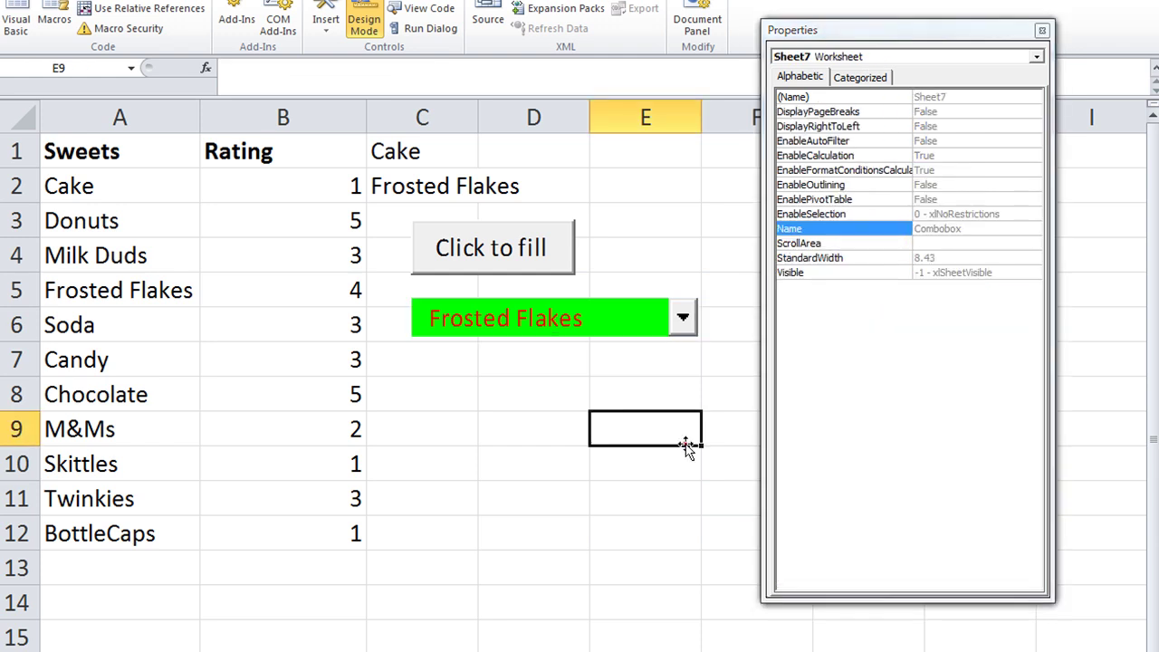
pyautogui.click(367, 18)
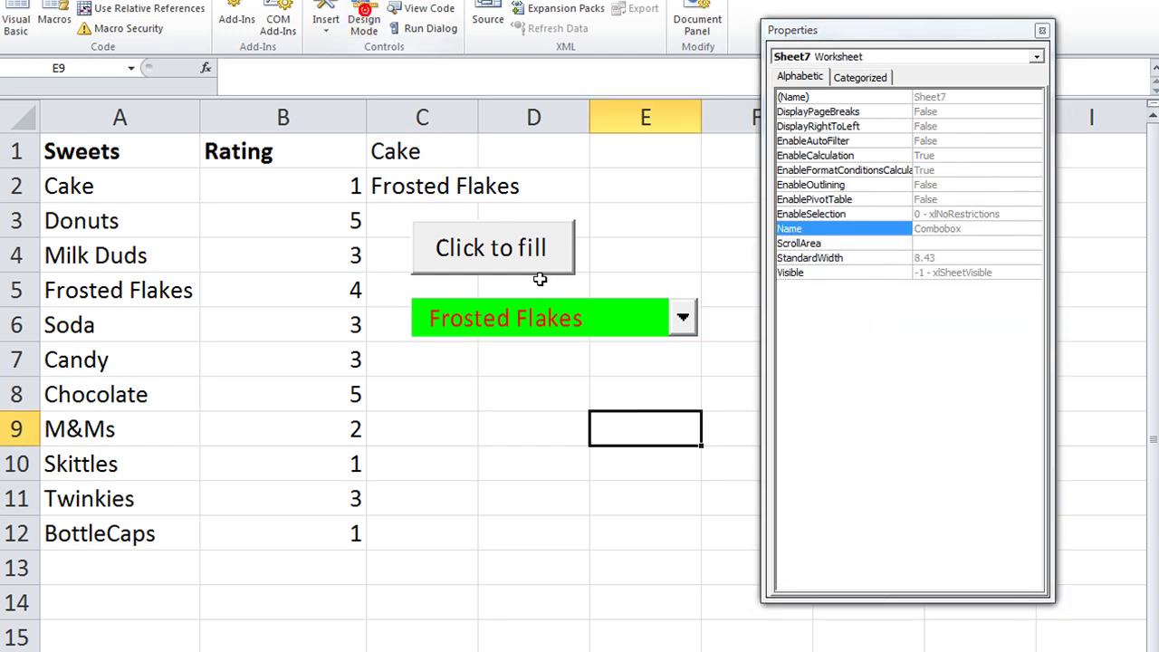
pyautogui.click(683, 318)
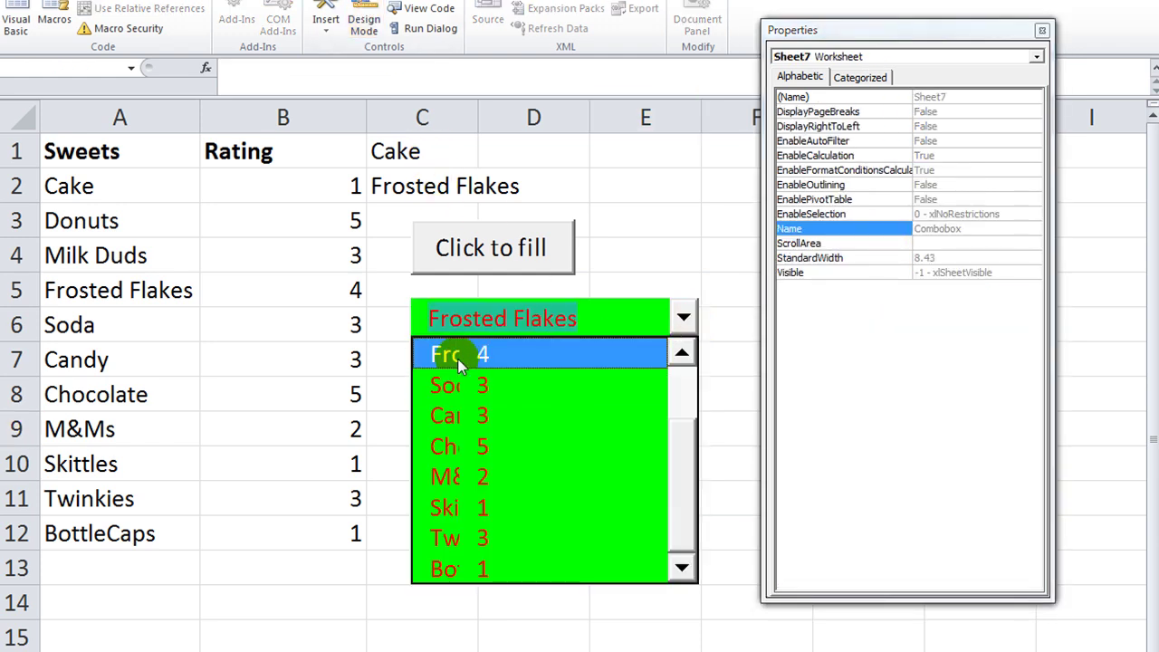
pyautogui.click(603, 253)
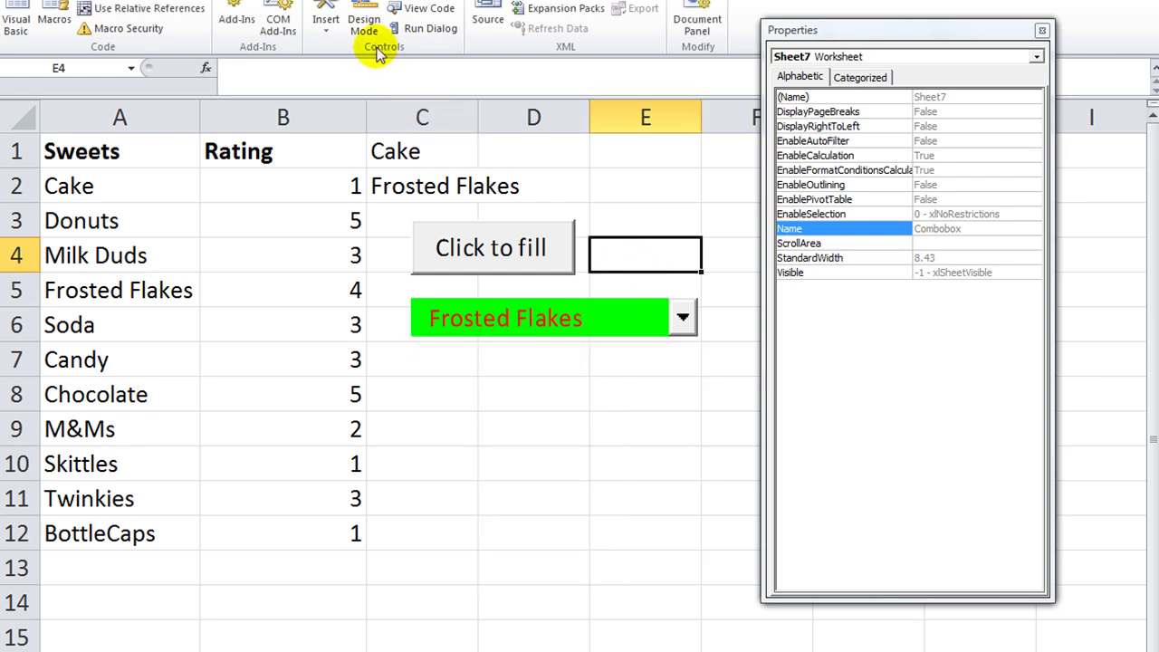
# Step: In Design Mode, set the first value of the combo box's ColumnWidths to 50 pt, leave Design Mode and check the list
pyautogui.click(562, 322)
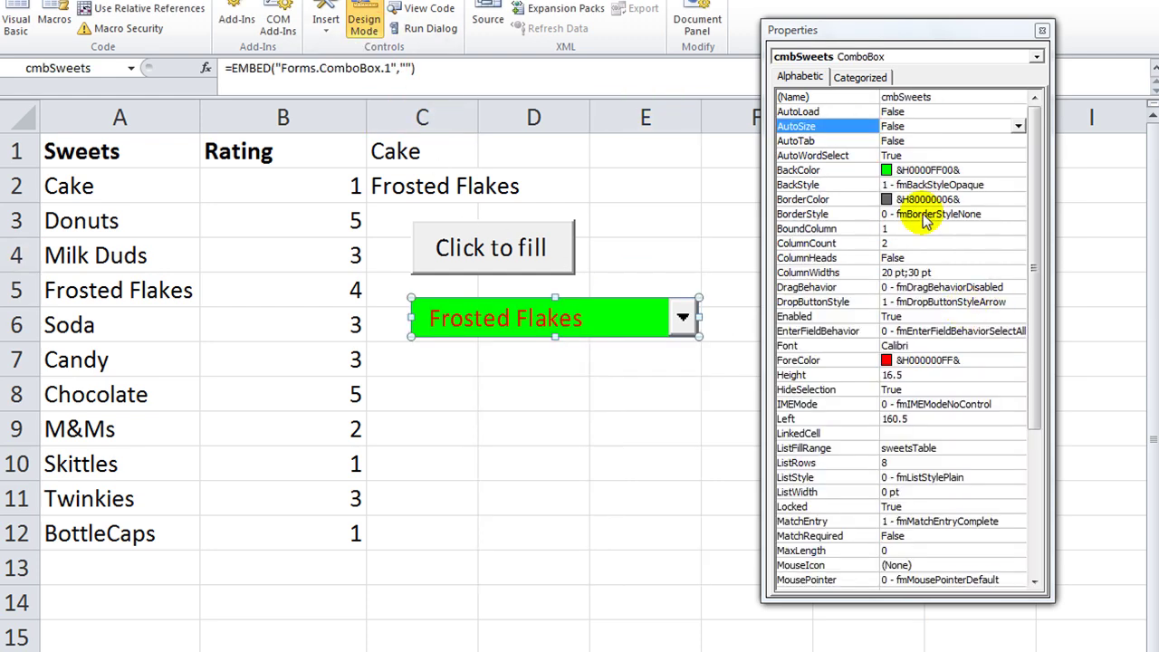
pyautogui.click(901, 271)
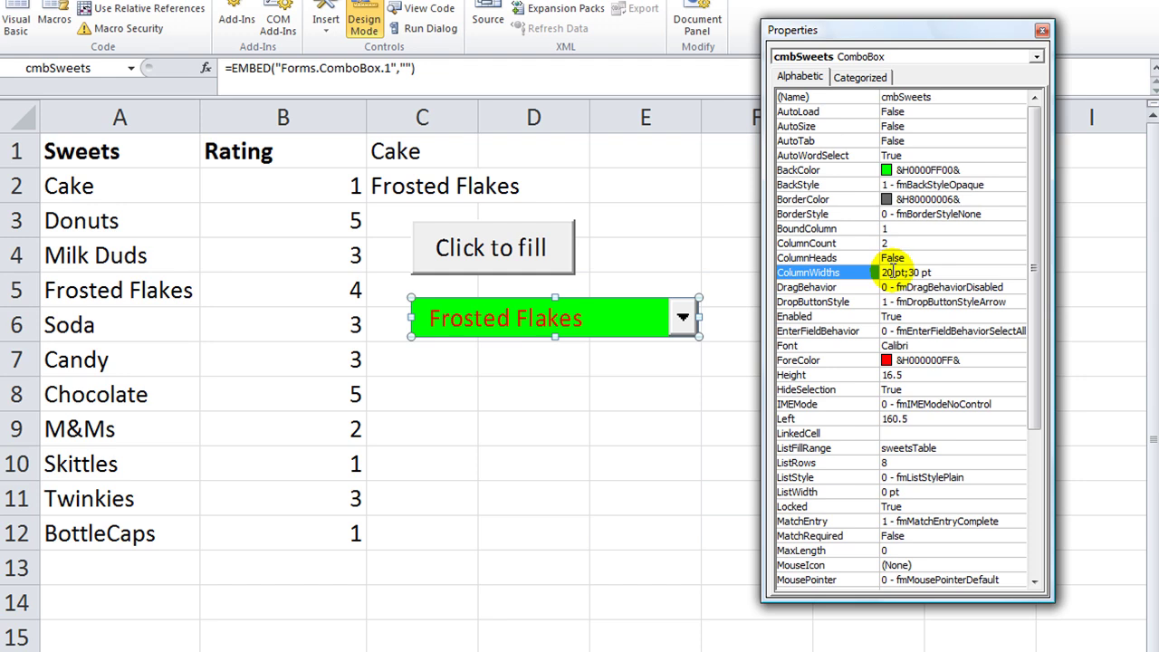
pyautogui.press('BackSpace')
pyautogui.press('BackSpace')
pyautogui.write('50')
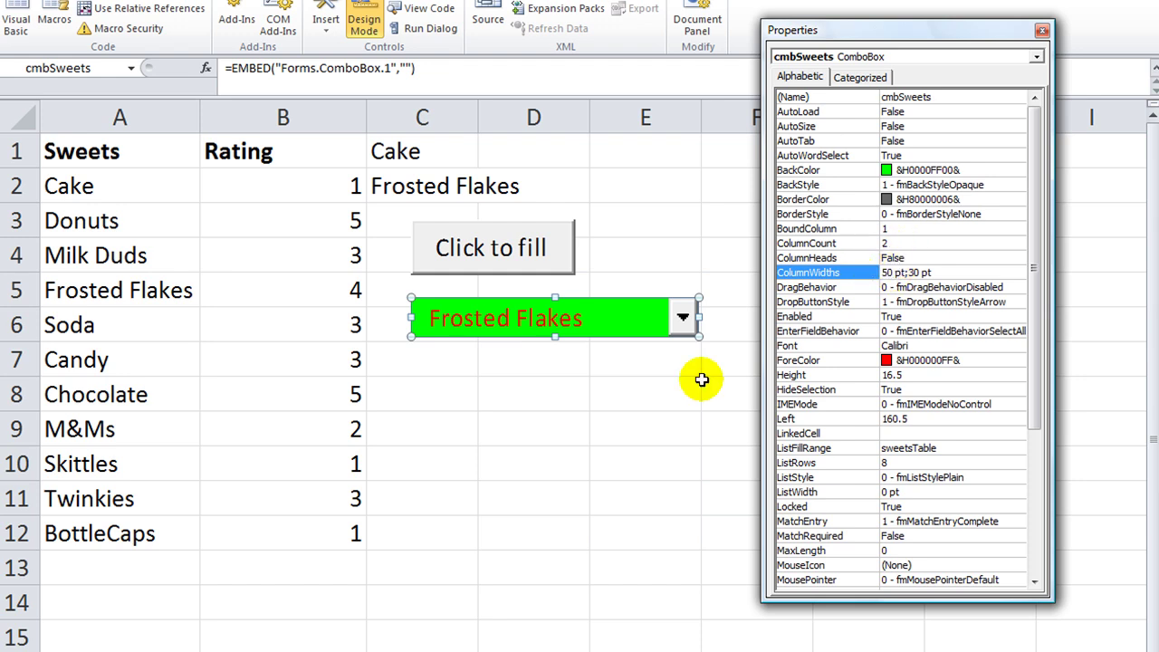
pyautogui.click(639, 367)
pyautogui.click(373, 28)
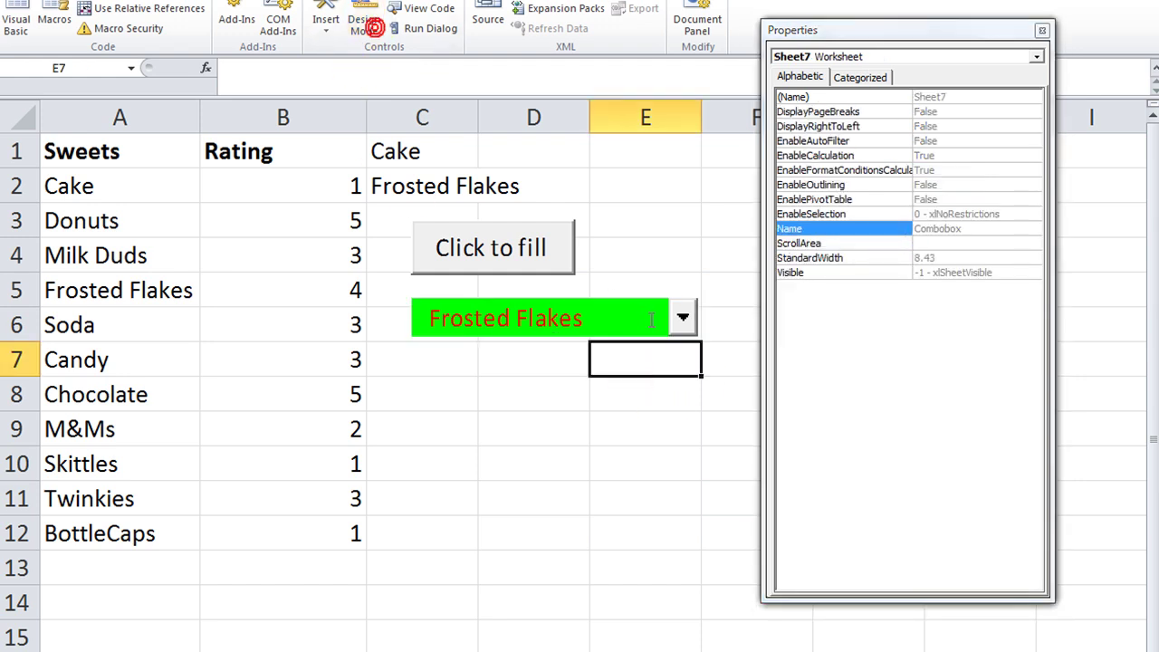
pyautogui.click(682, 318)
pyautogui.click(645, 282)
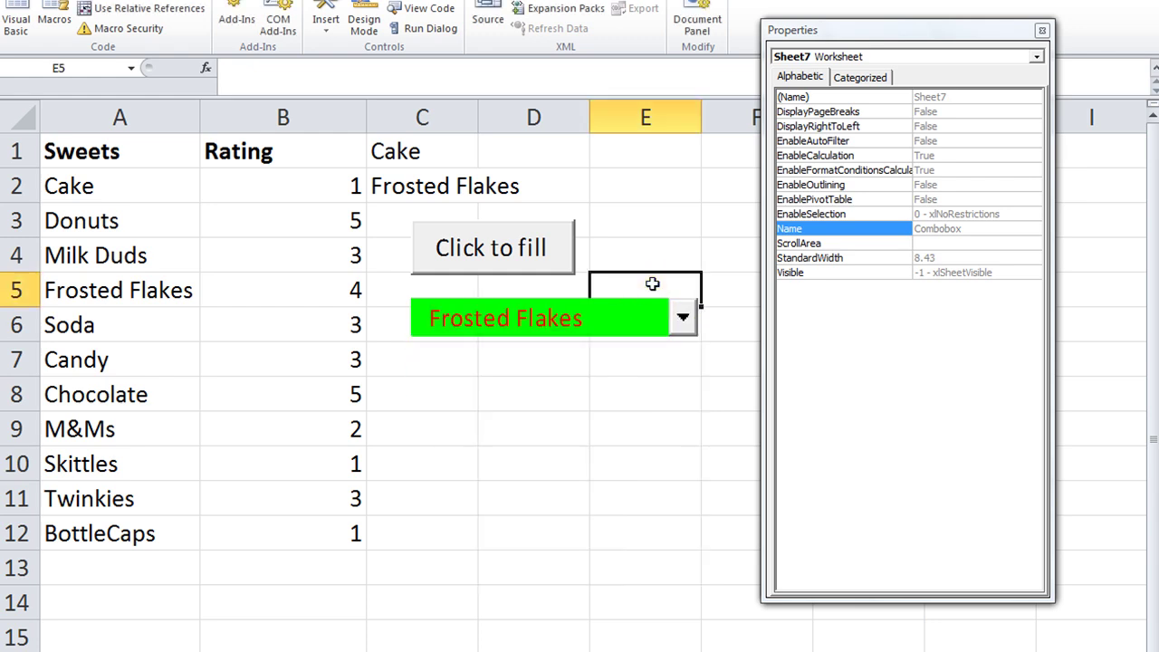
# Step: Try to set the first value of ColumnWidths to 100 pt, leave Design Mode and choose Soda from the list
pyautogui.click(606, 324)
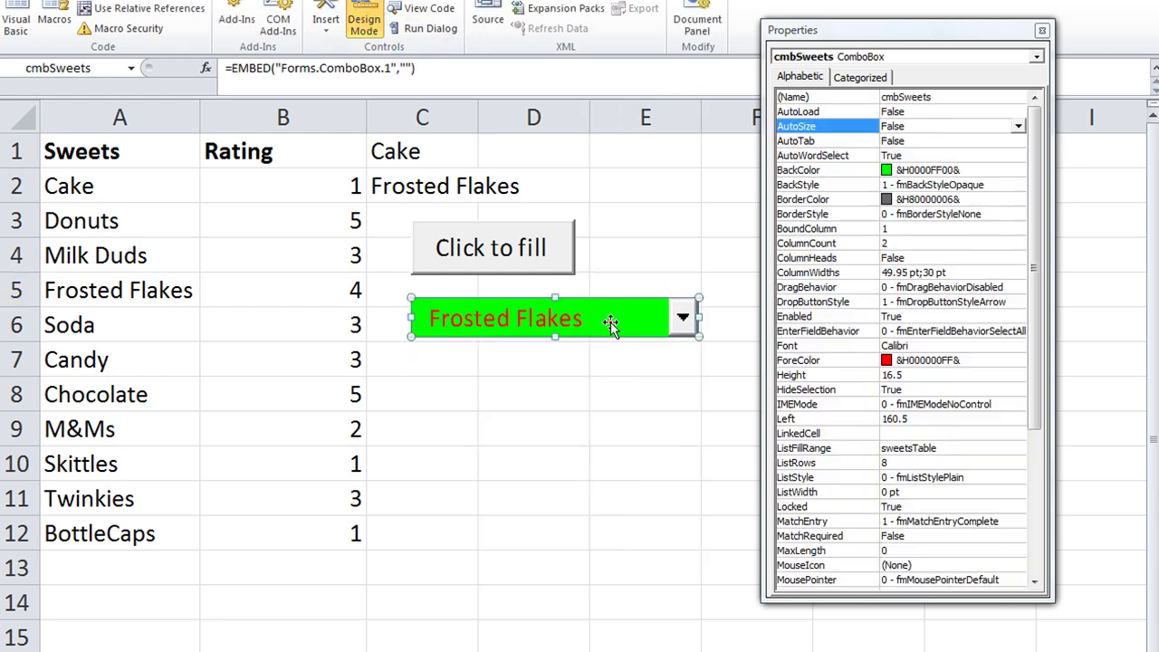
pyautogui.click(906, 273)
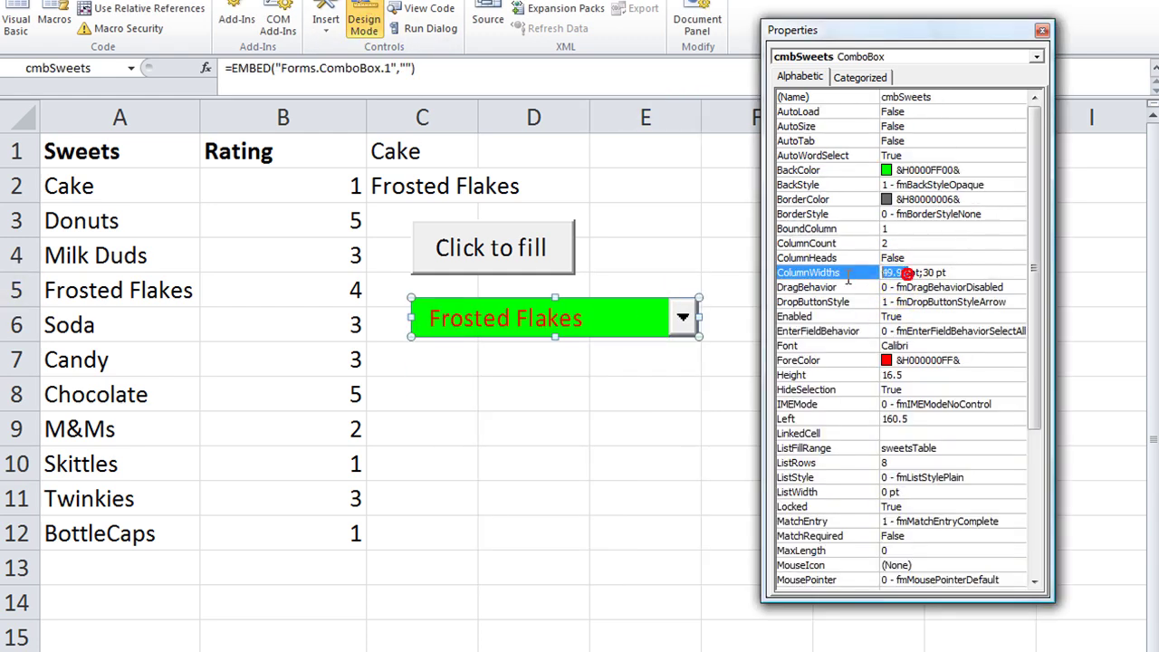
pyautogui.write('100')
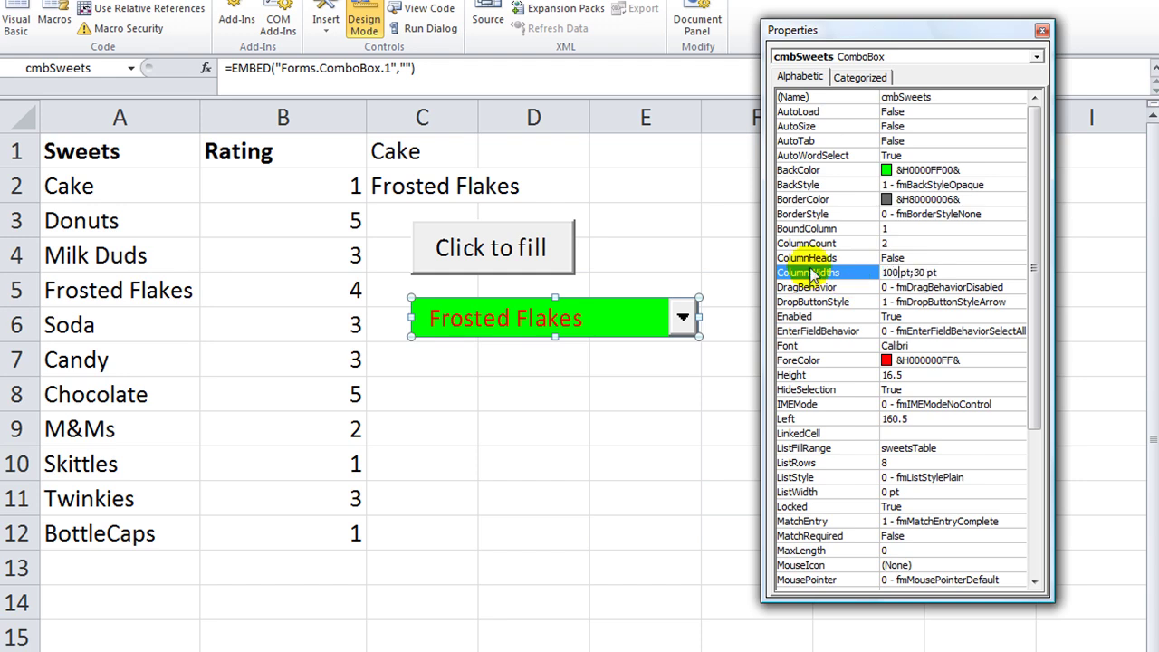
pyautogui.click(364, 23)
pyautogui.click(681, 318)
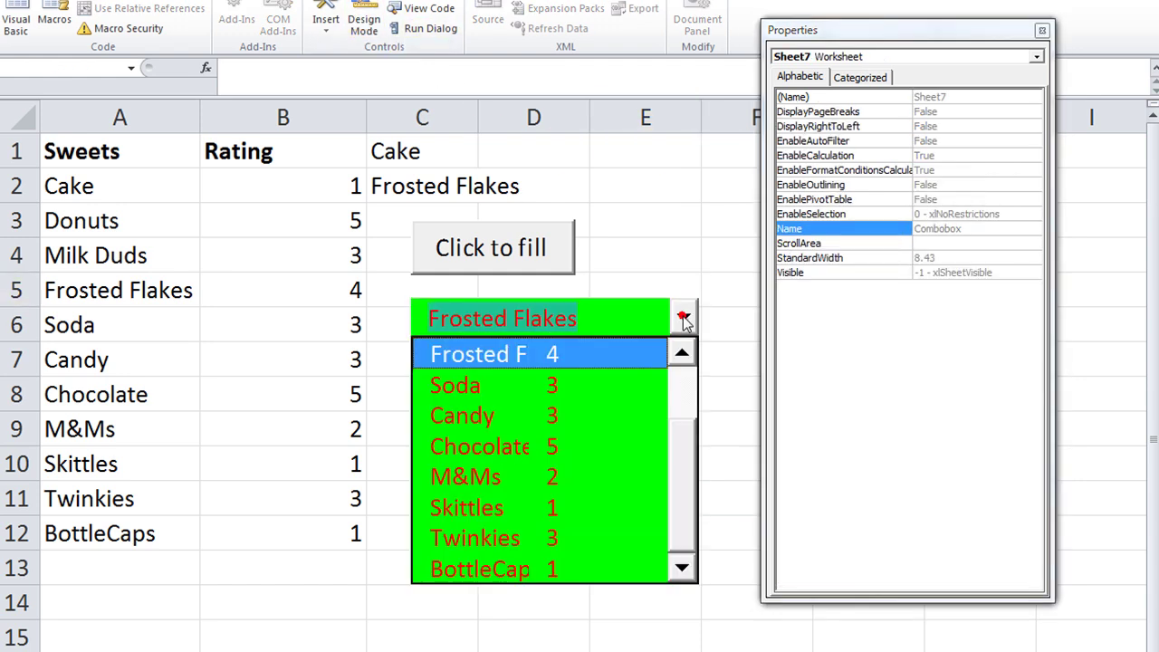
pyautogui.click(646, 384)
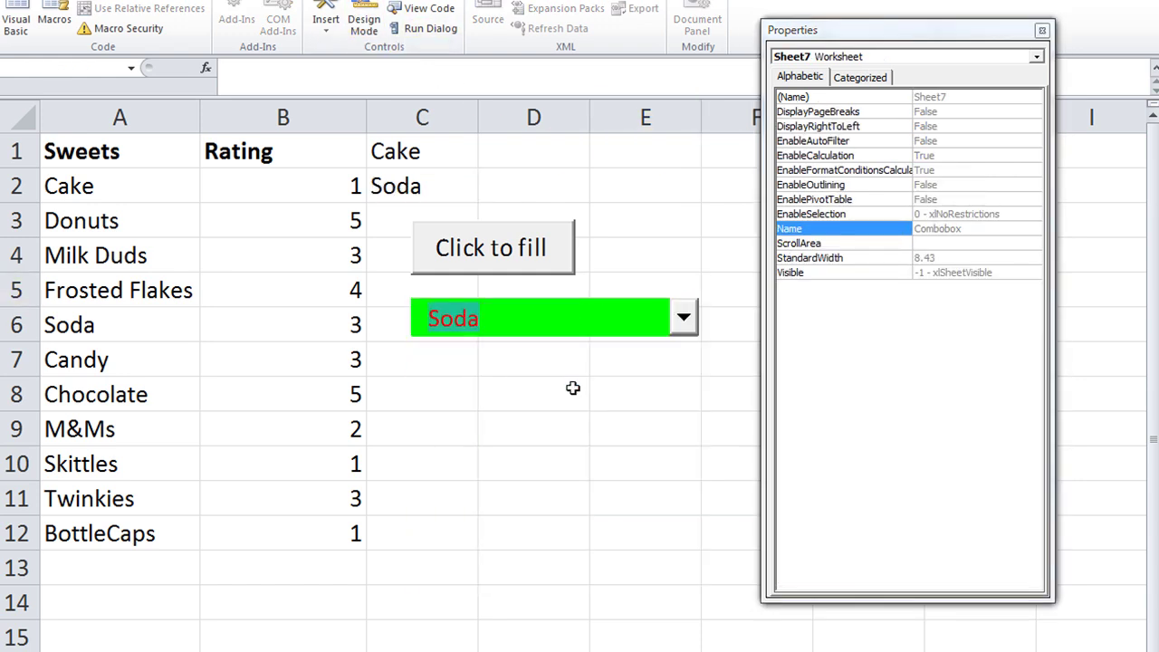
# Step: Try to run the Click to fill macro, debug the failing line in the Visual Basic editor, and stop the code
pyautogui.click(675, 333)
pyautogui.click(598, 282)
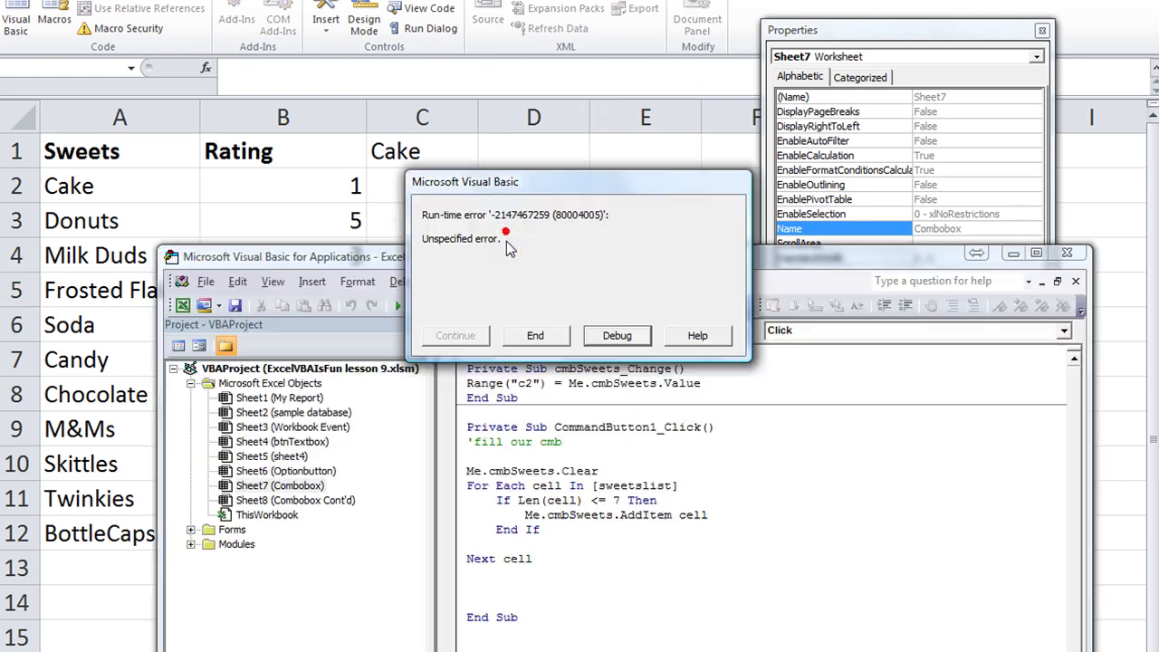
pyautogui.click(617, 335)
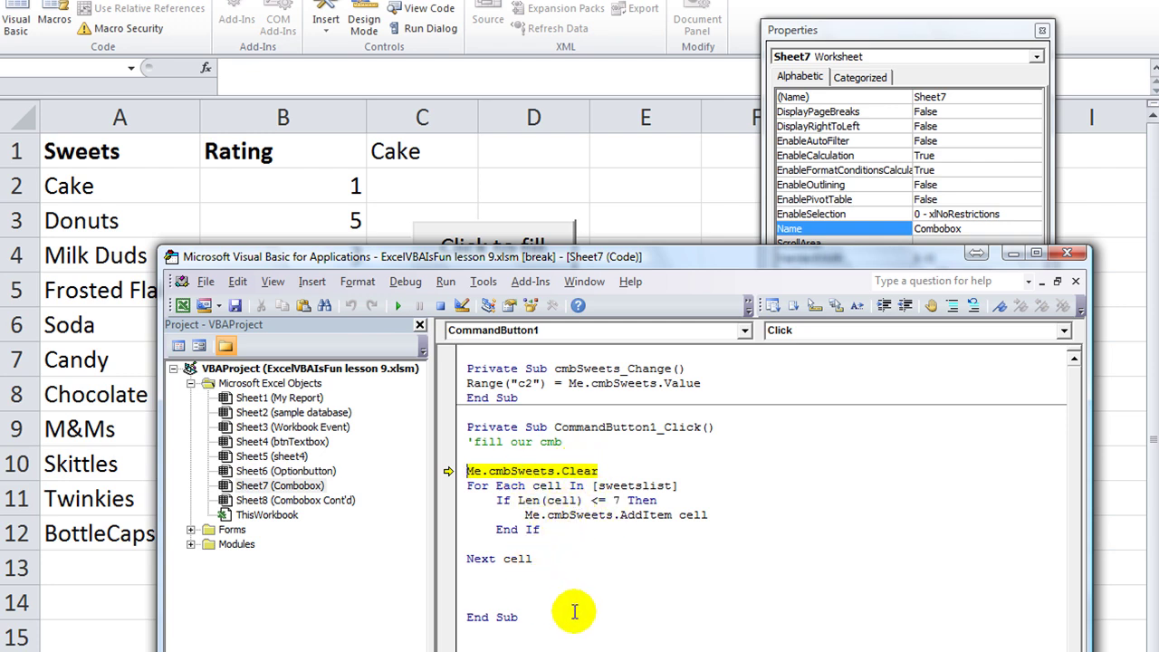
pyautogui.click(443, 308)
pyautogui.click(636, 226)
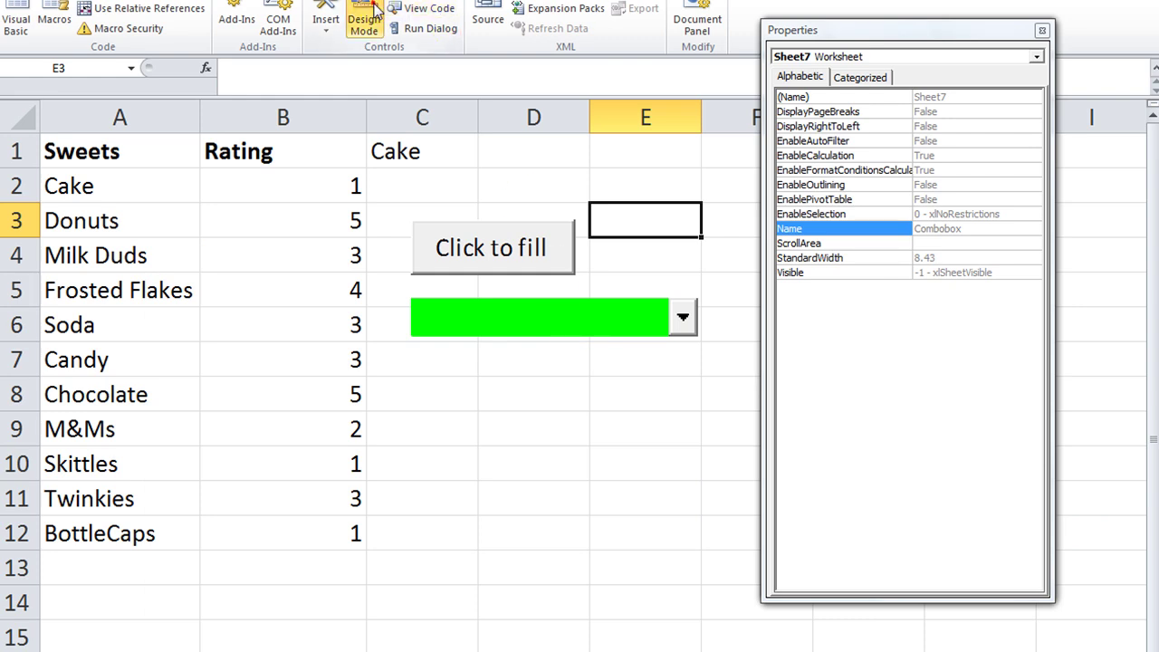
# Step: In Design Mode, clear sweetsTable from the green combo box's ListFillRange property
pyautogui.click(535, 312)
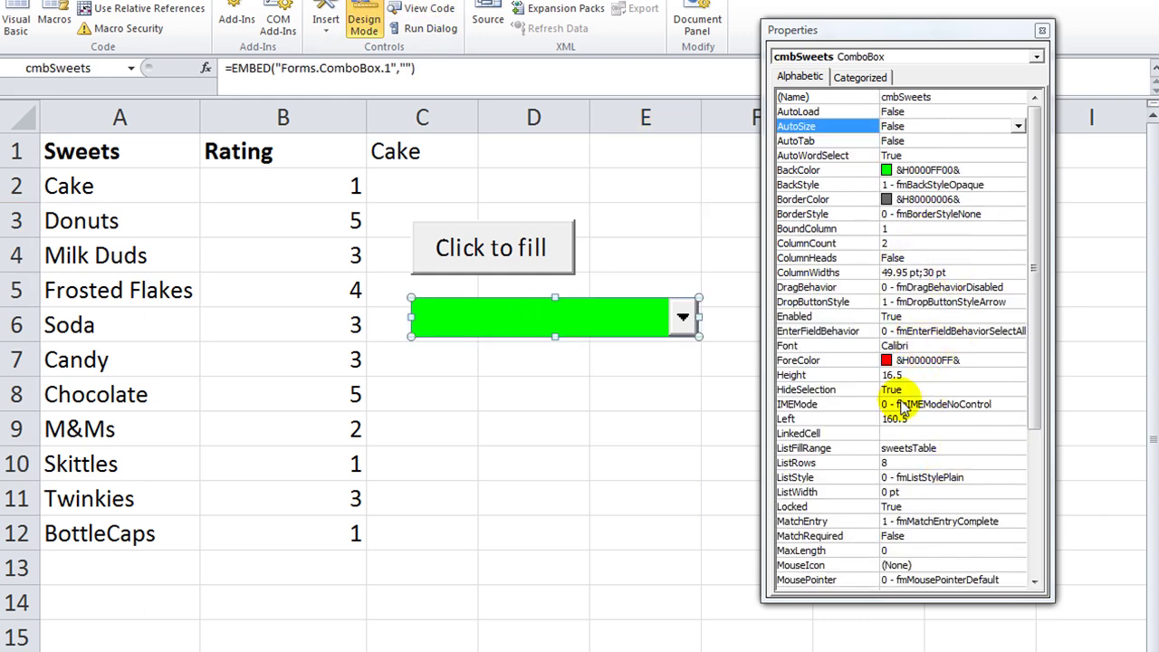
pyautogui.click(913, 448)
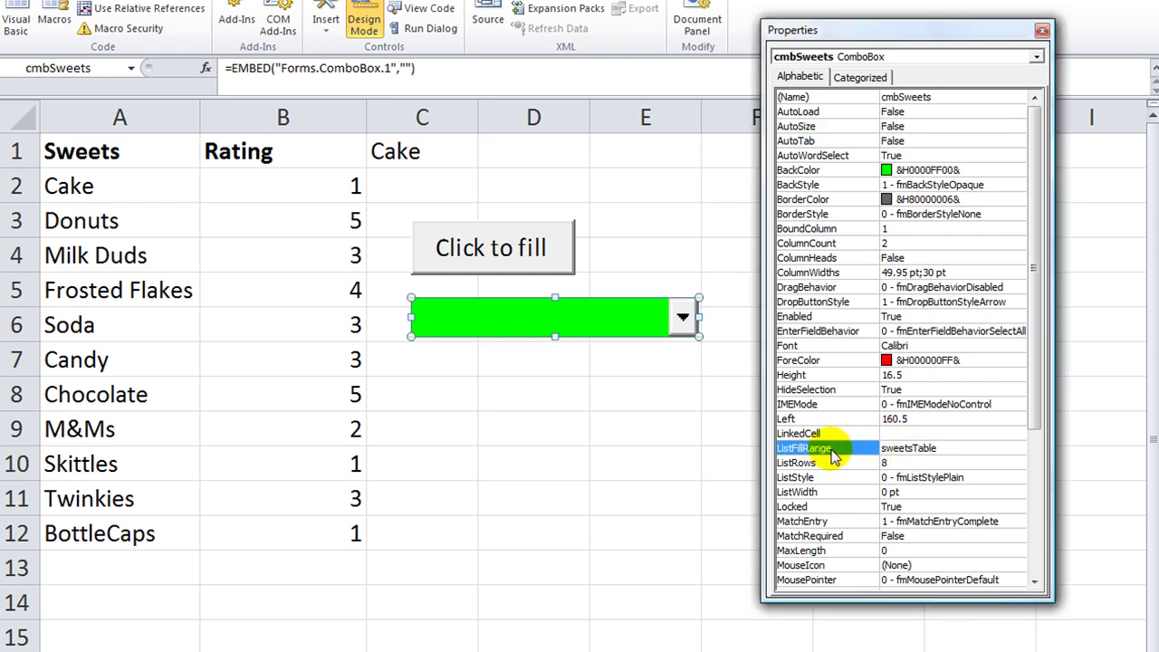
pyautogui.moveTo(965, 447); pyautogui.dragTo(862, 447)
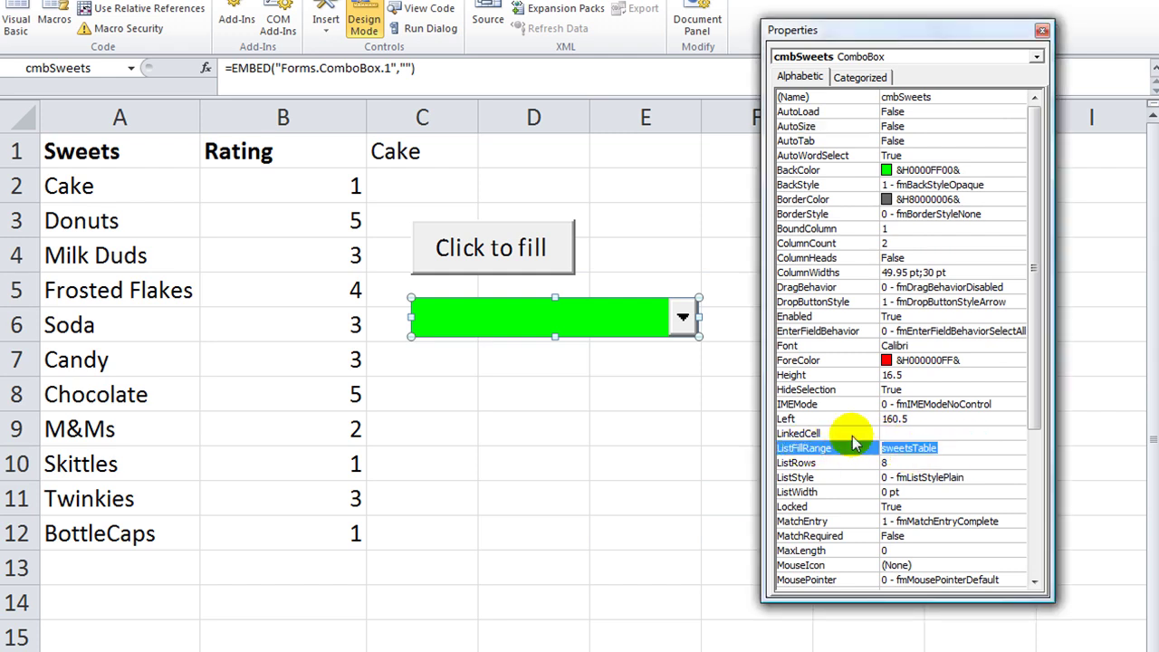
pyautogui.click(559, 414)
# Step: Leave Design Mode, fill the combo box with the Click to fill button, and check its drop-down list
pyautogui.click(478, 254)
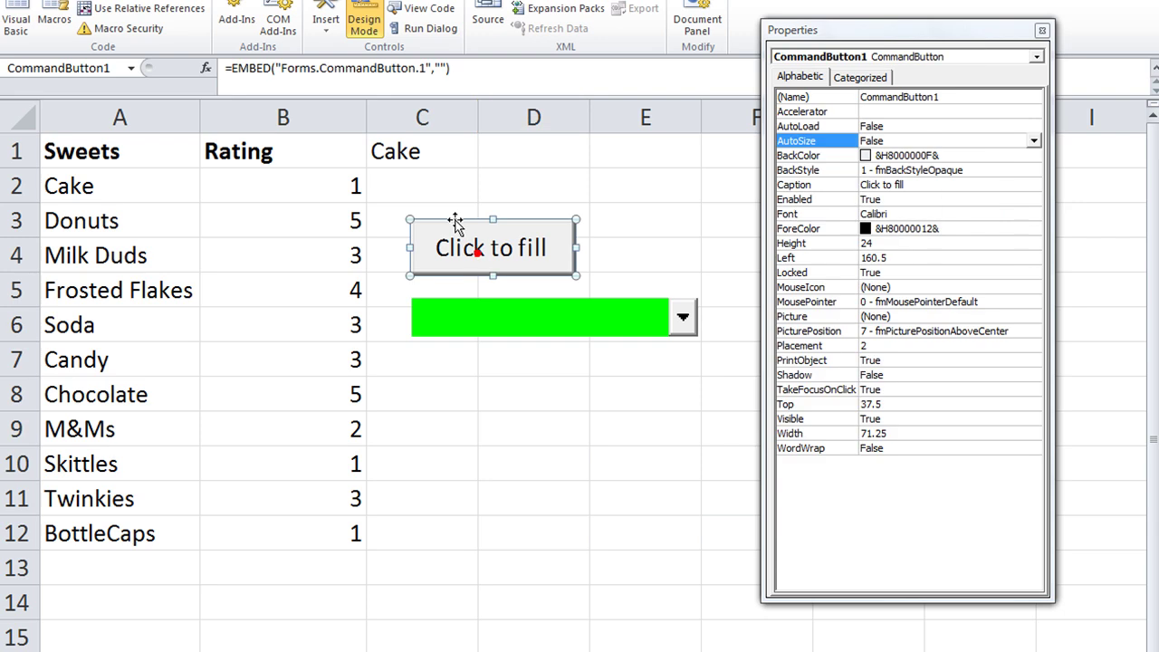
pyautogui.click(363, 27)
pyautogui.click(533, 258)
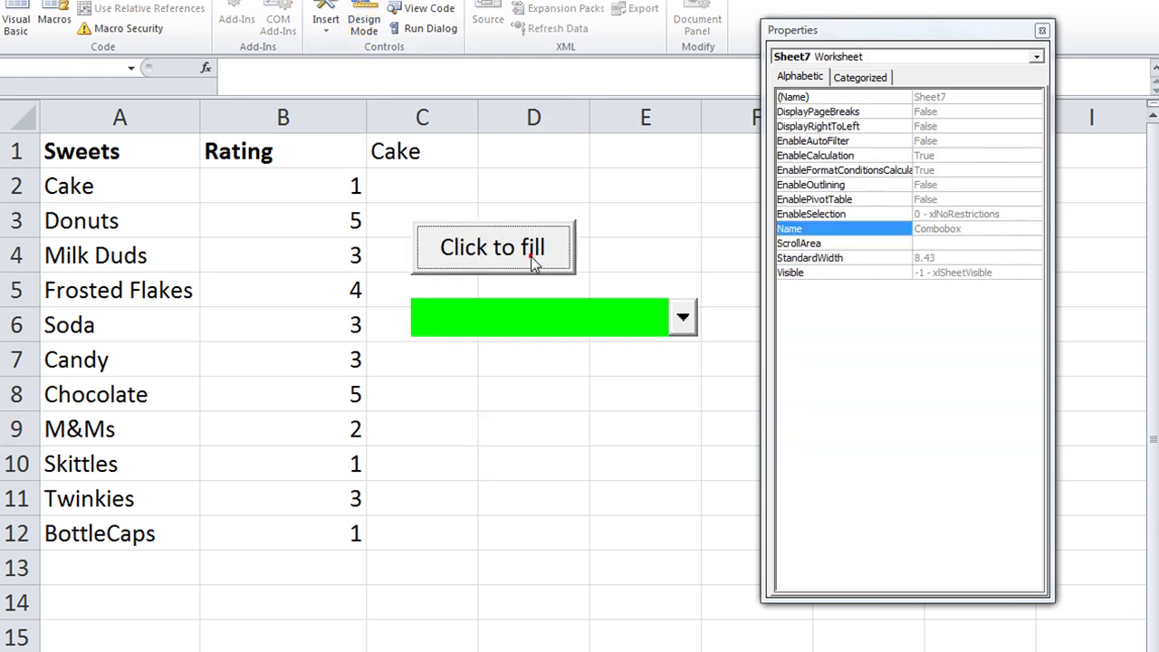
pyautogui.click(641, 310)
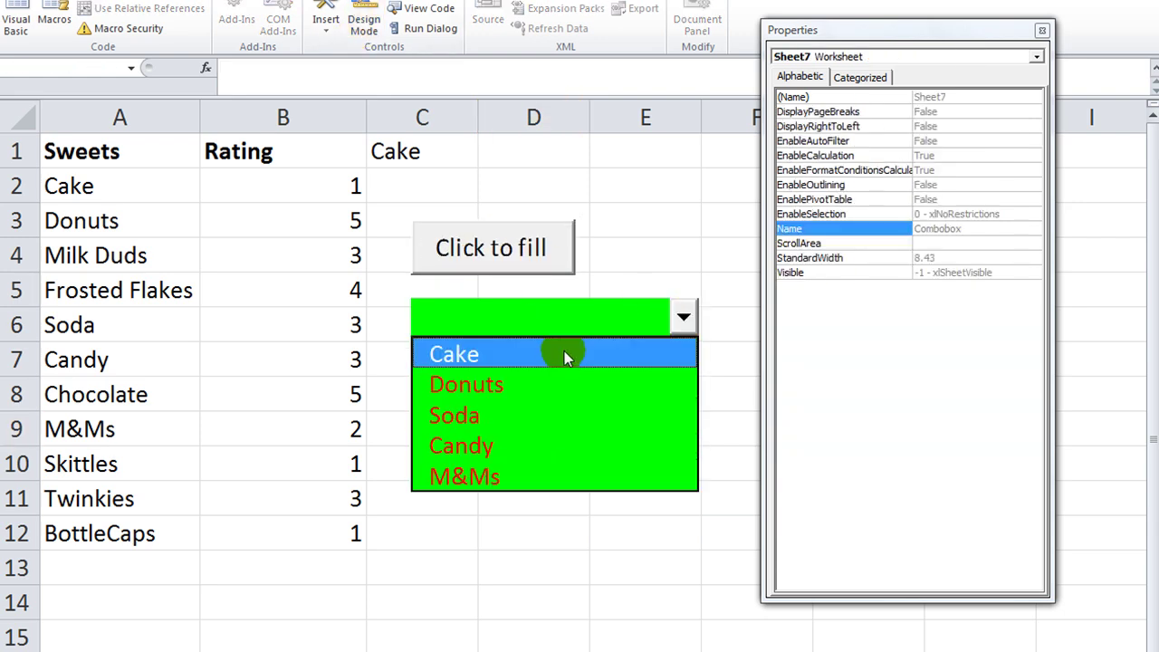
pyautogui.click(552, 503)
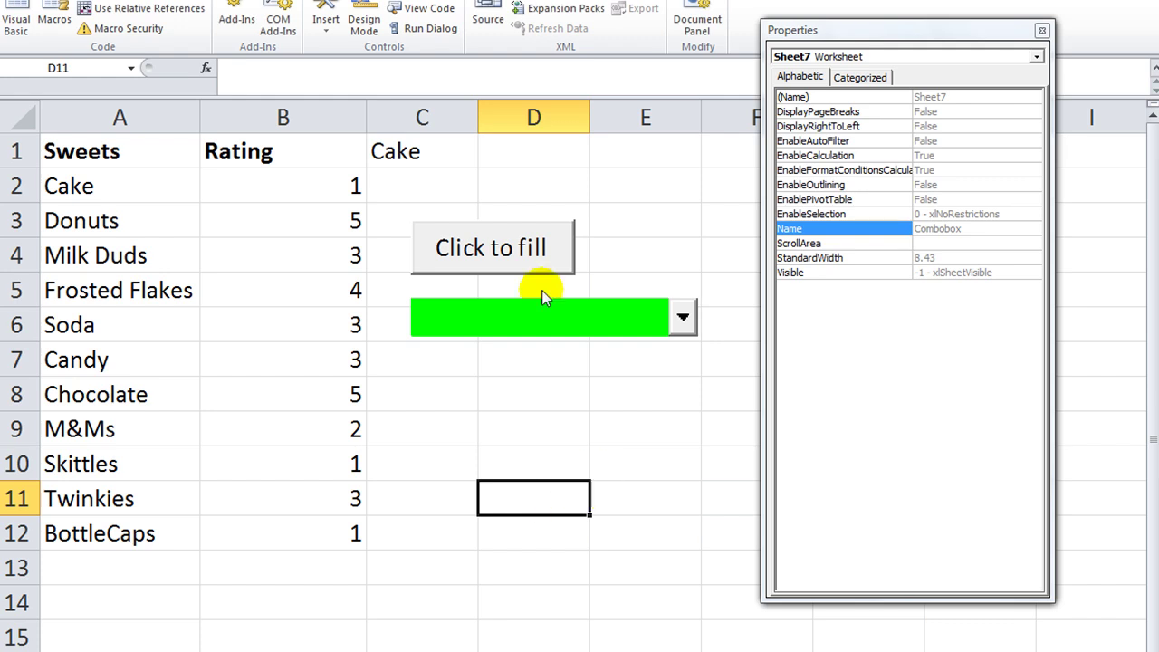
# Step: Review the green combo box's properties in Design Mode, including the ListFillRange setting, and leave Design Mode
pyautogui.click(364, 25)
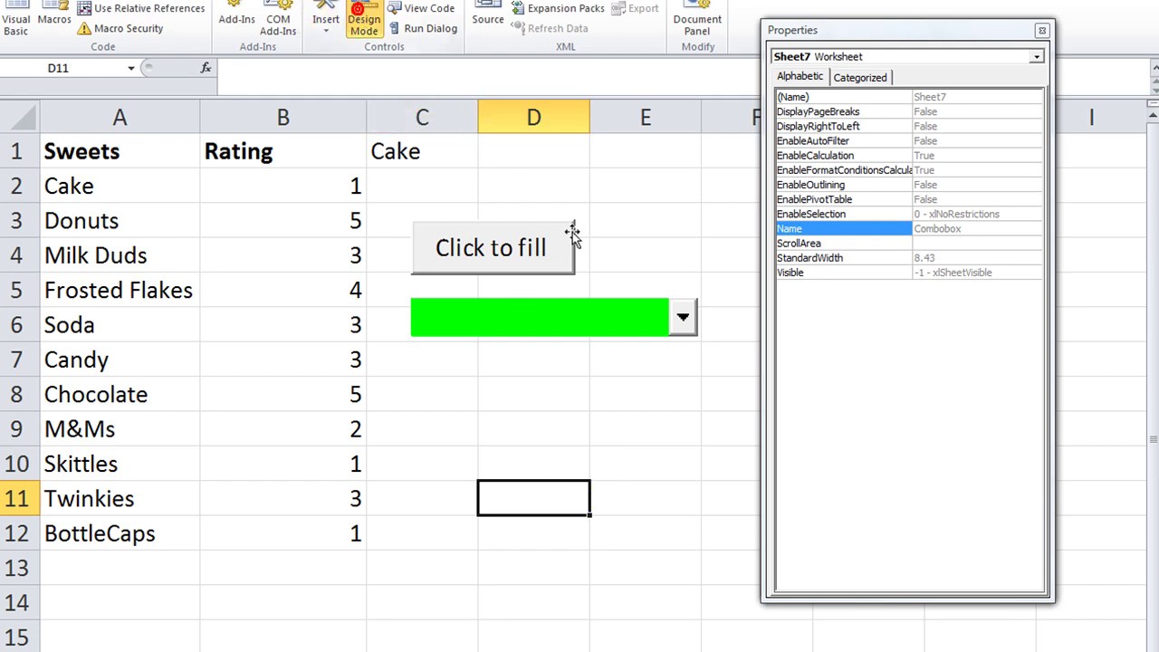
pyautogui.click(586, 317)
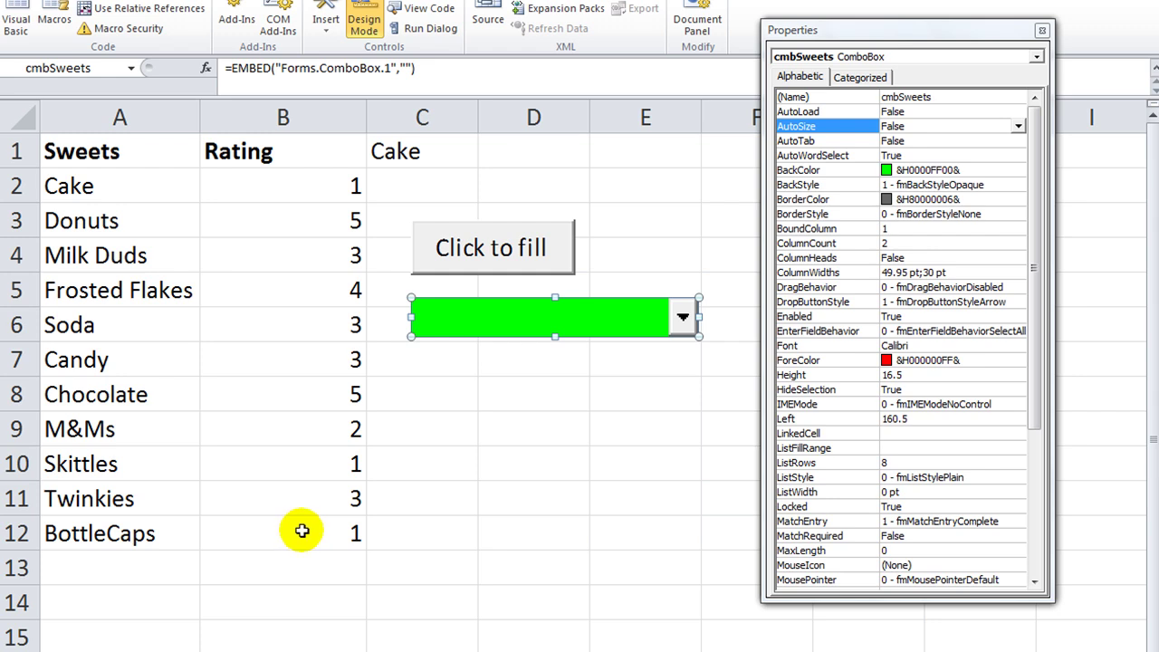
pyautogui.click(534, 424)
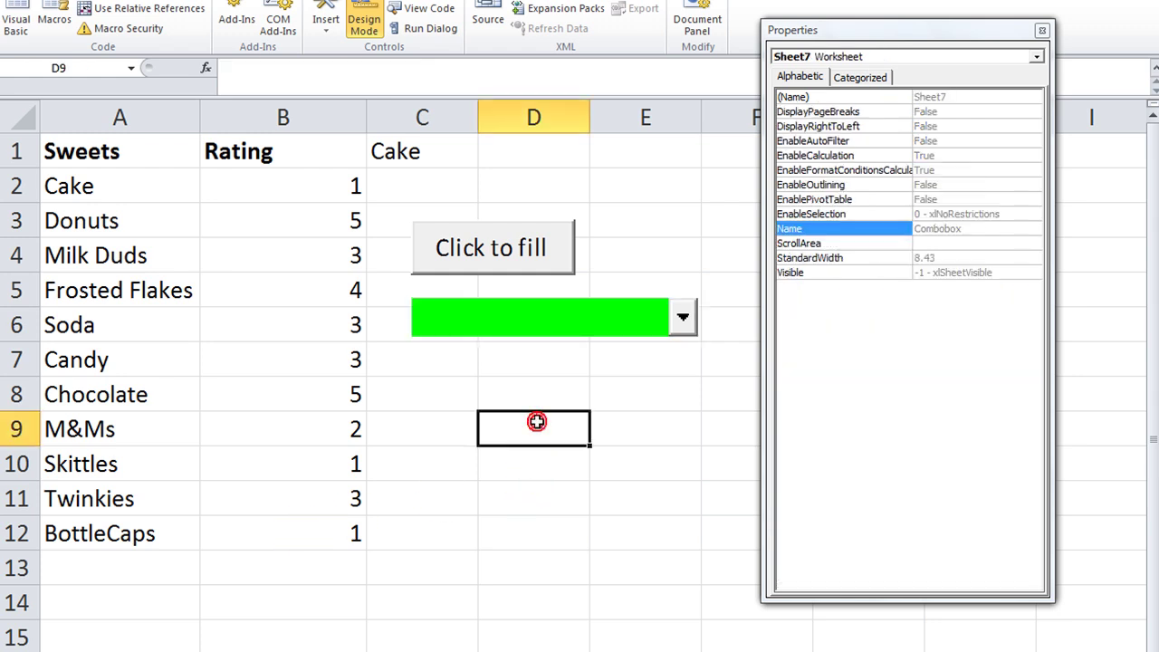
pyautogui.click(360, 22)
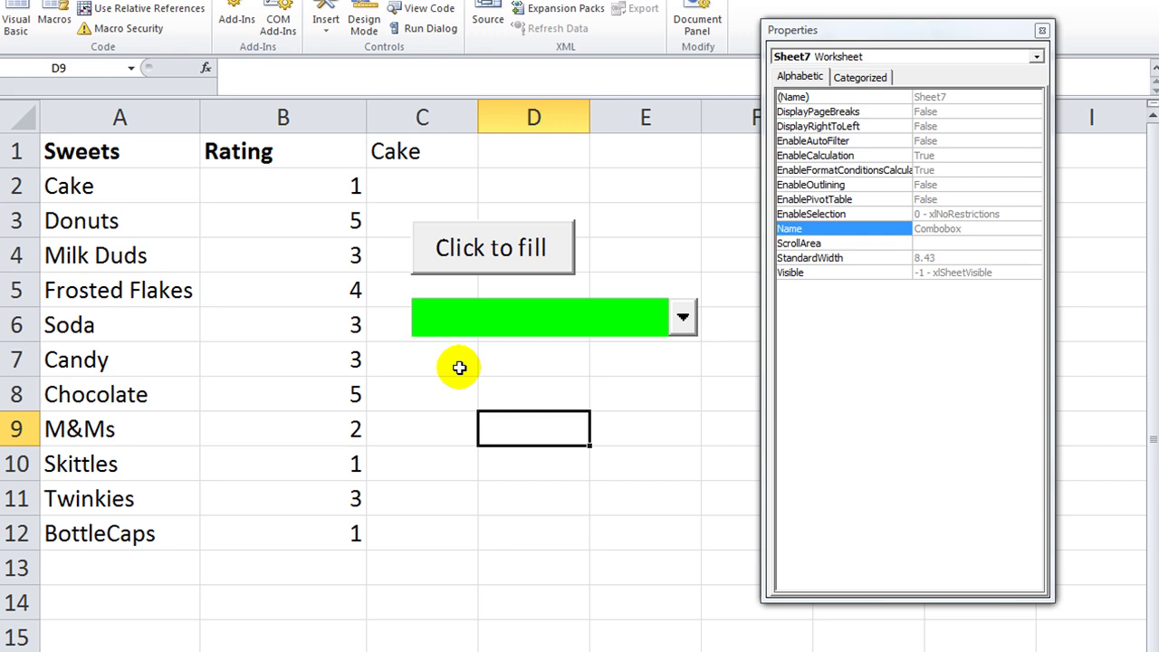